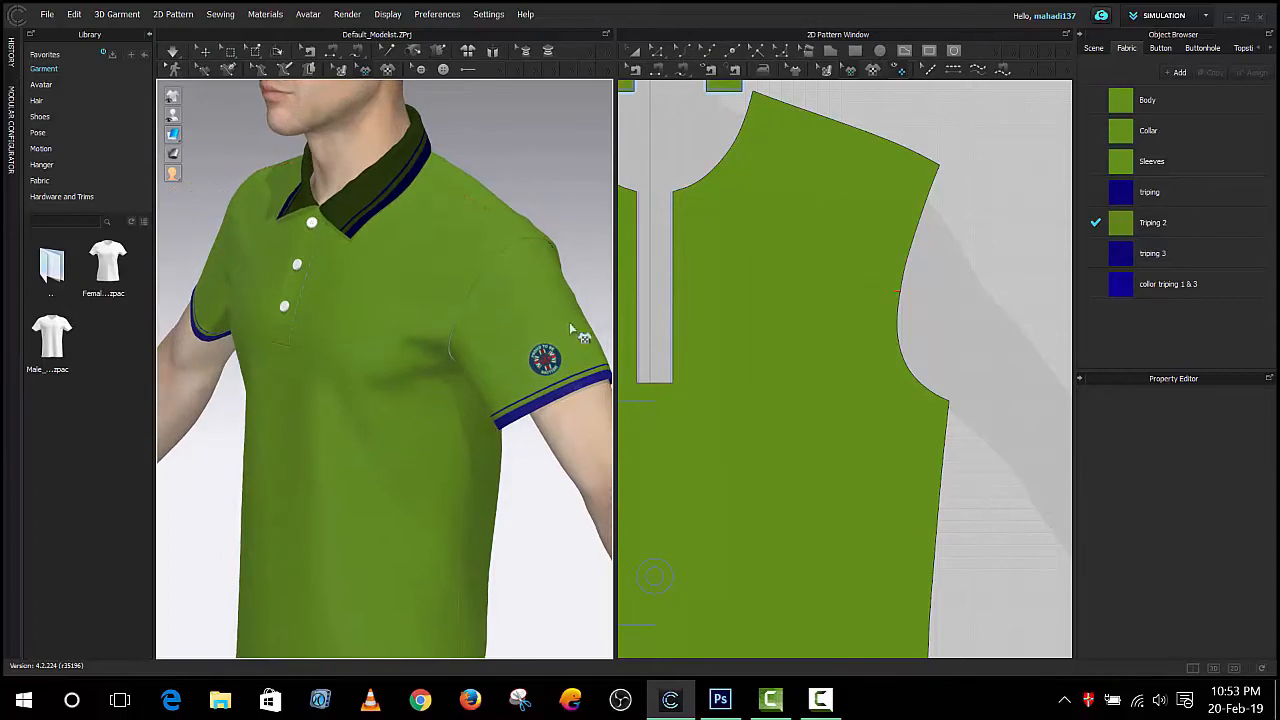
Add the image "PROUD TO BEdsfd n BRITISH copy" as a graphic beside the placket on the front pattern's chest, keeping the proposed size
right_drag(344, 440, 432, 452)
click(874, 72)
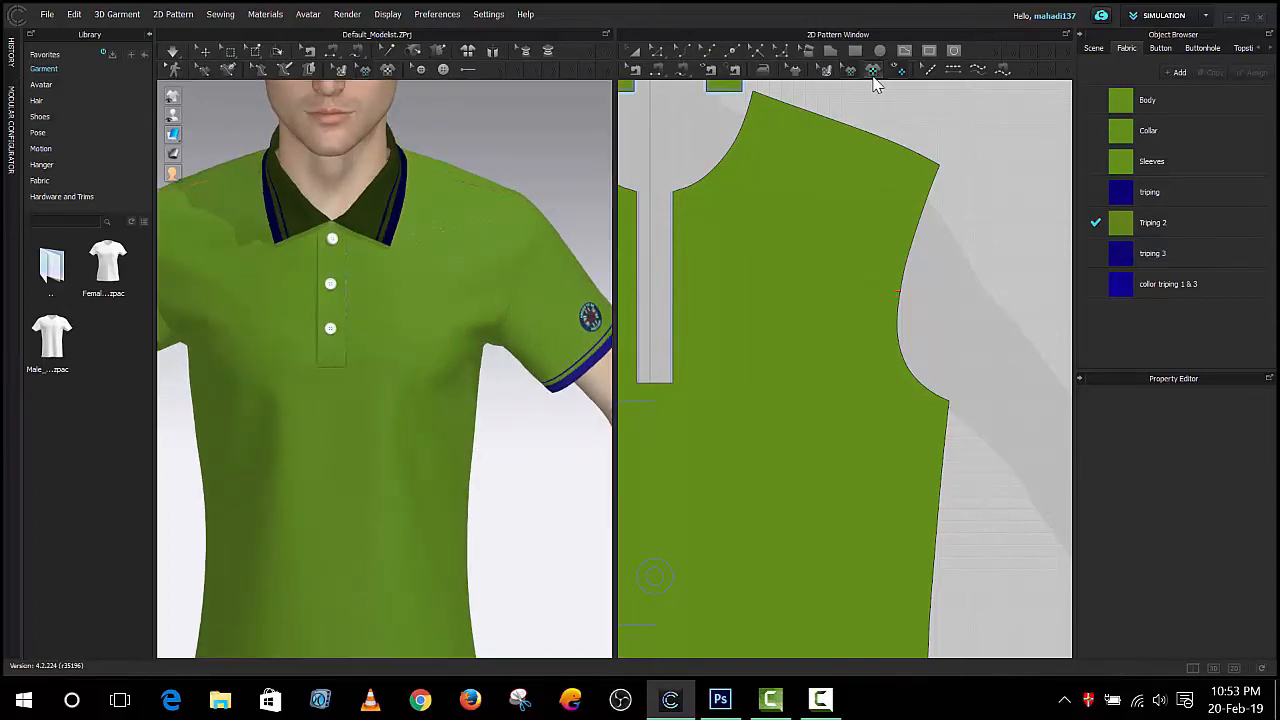
scroll(410, 330, down, 5)
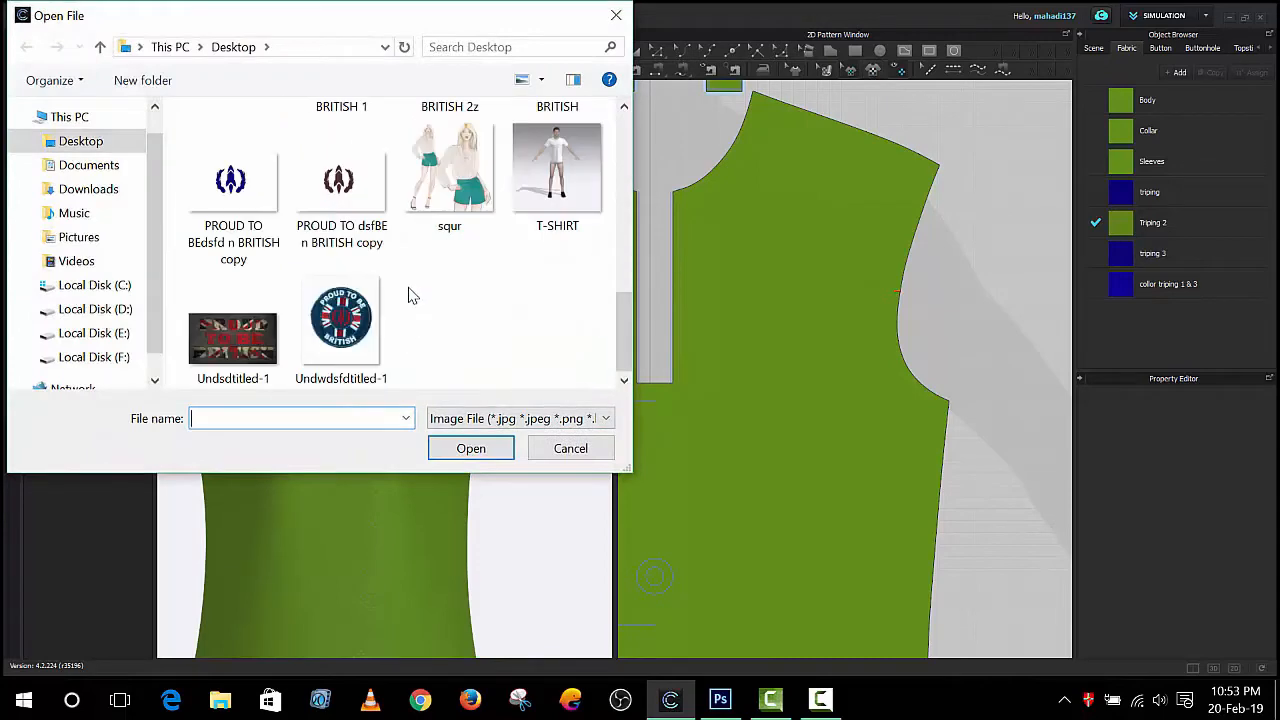
scroll(285, 330, up, 1)
click(233, 293)
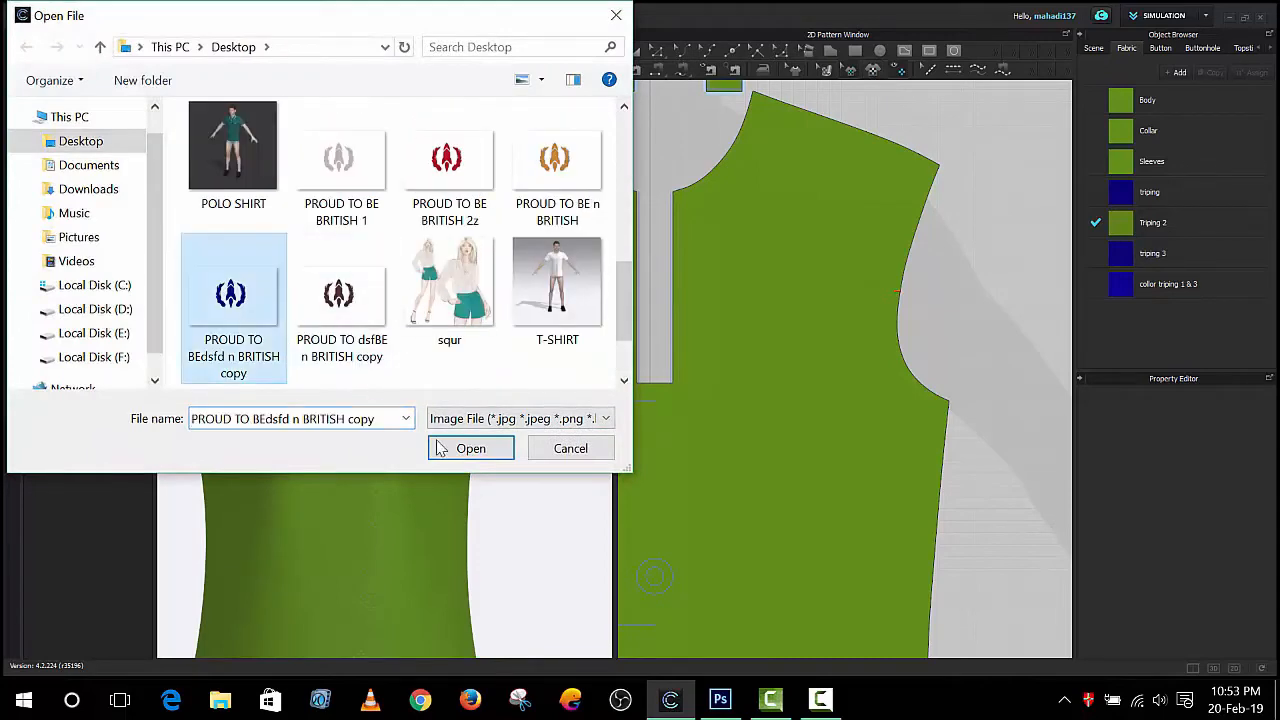
click(440, 448)
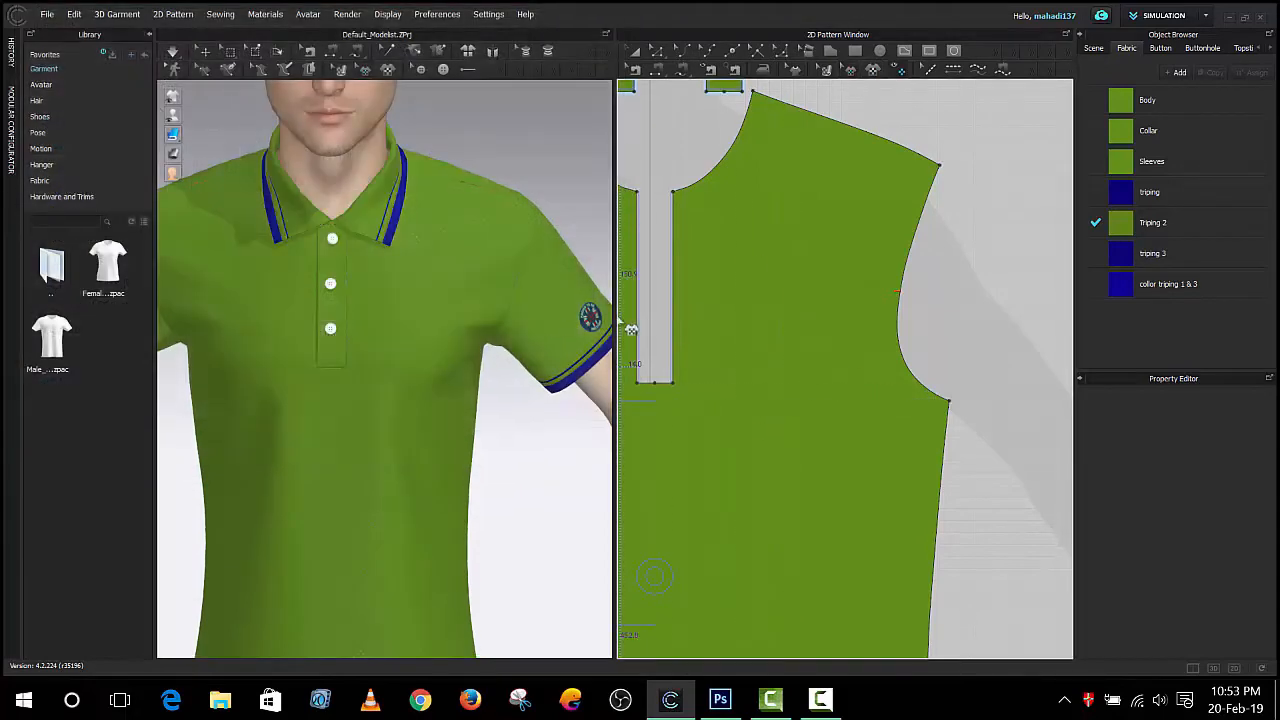
click(788, 368)
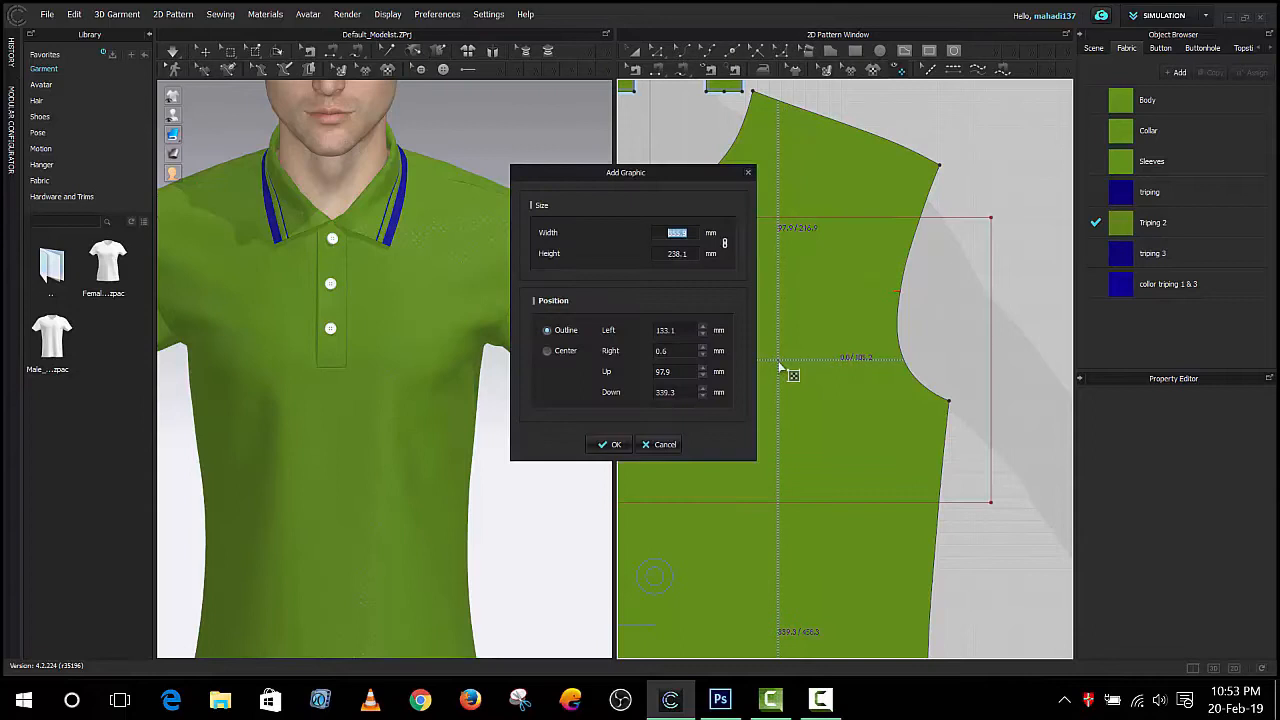
click(610, 445)
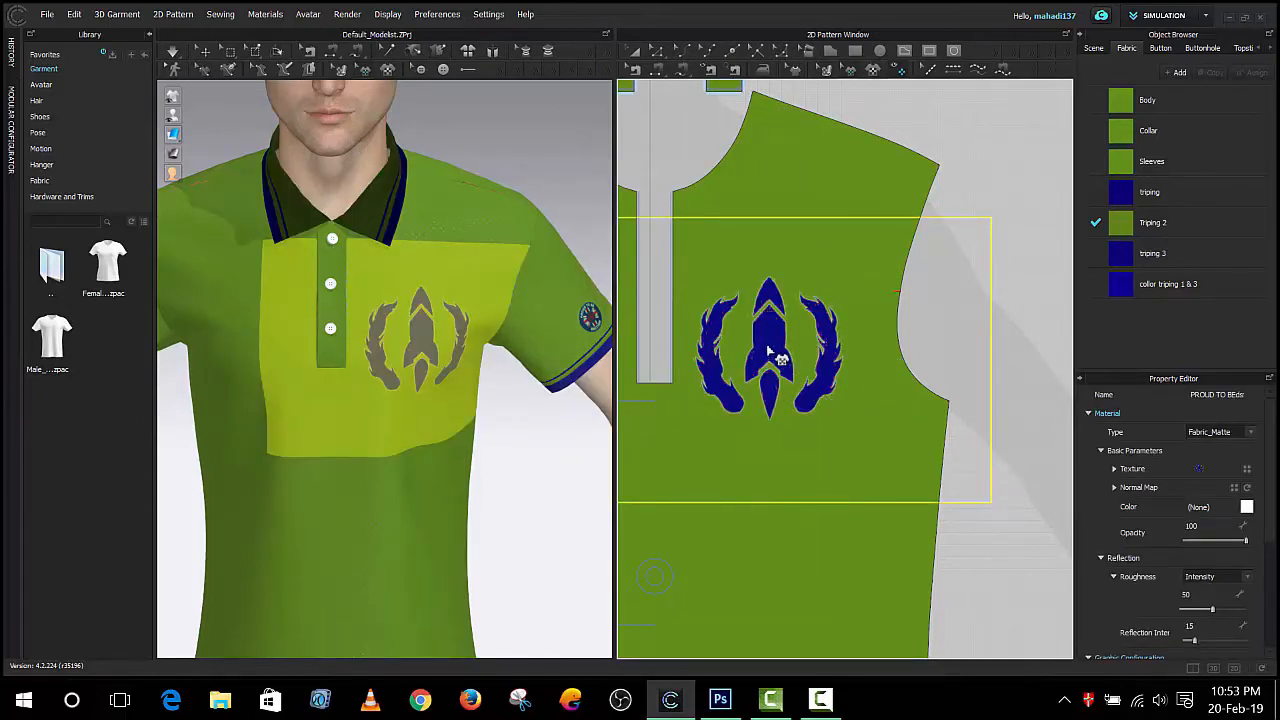
Scale the chest graphic down in proportion to a small logo beside the placket
click(847, 73)
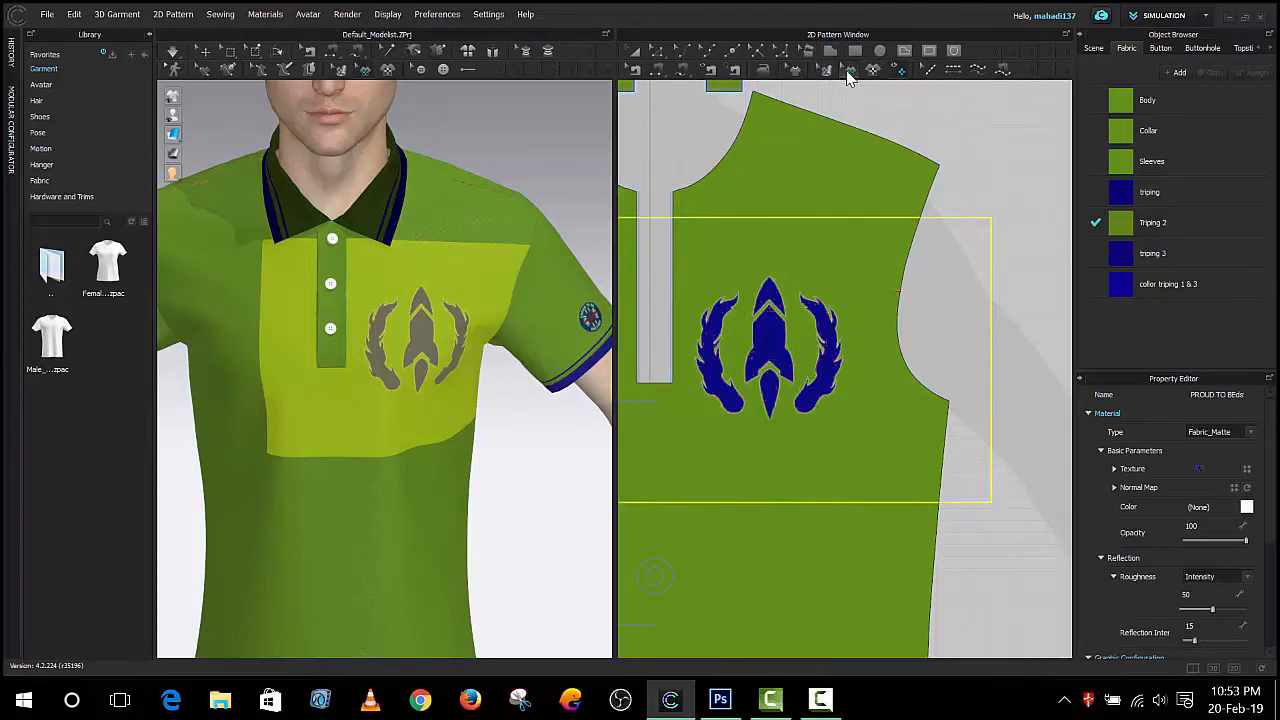
click(791, 340)
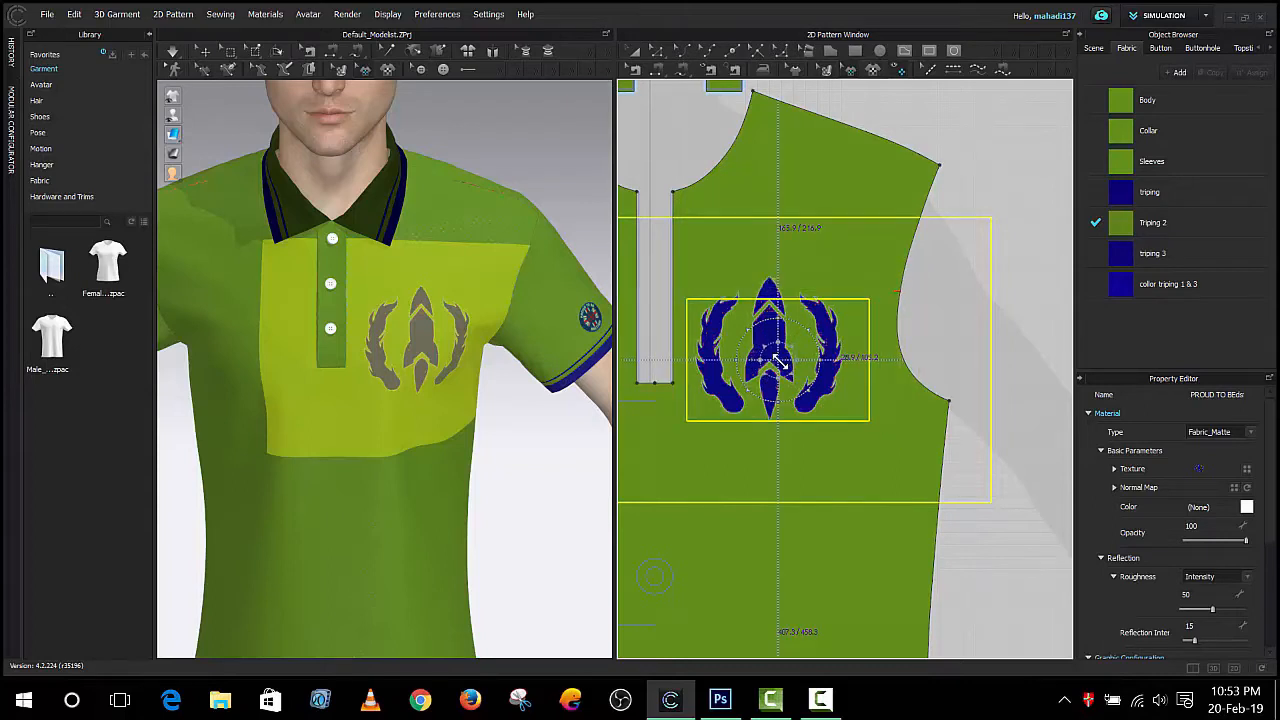
drag(779, 361, 778, 360)
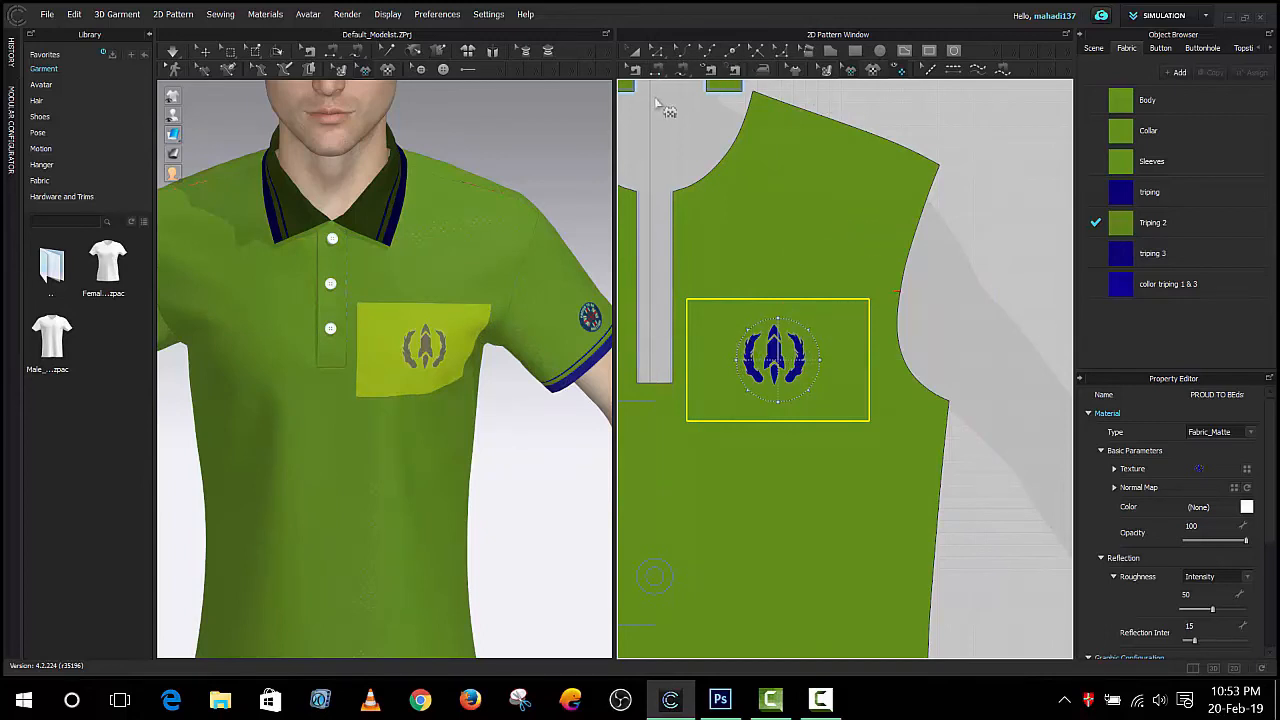
click(803, 331)
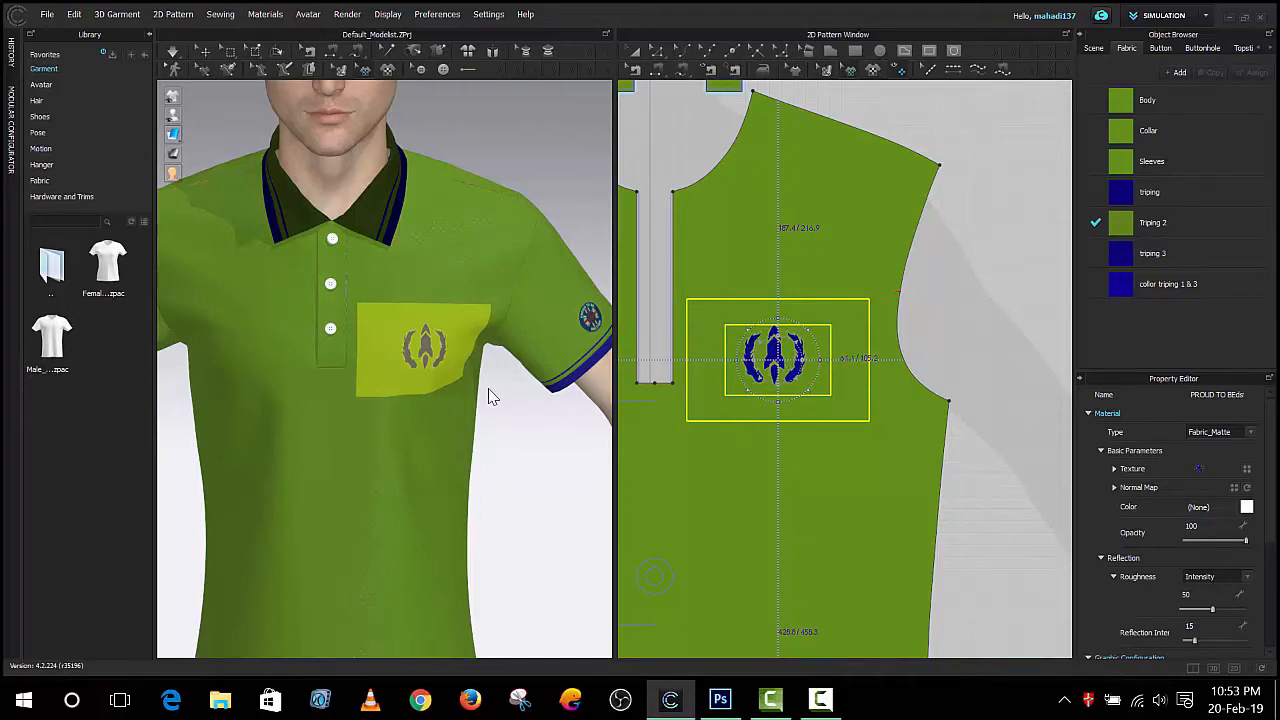
click(558, 428)
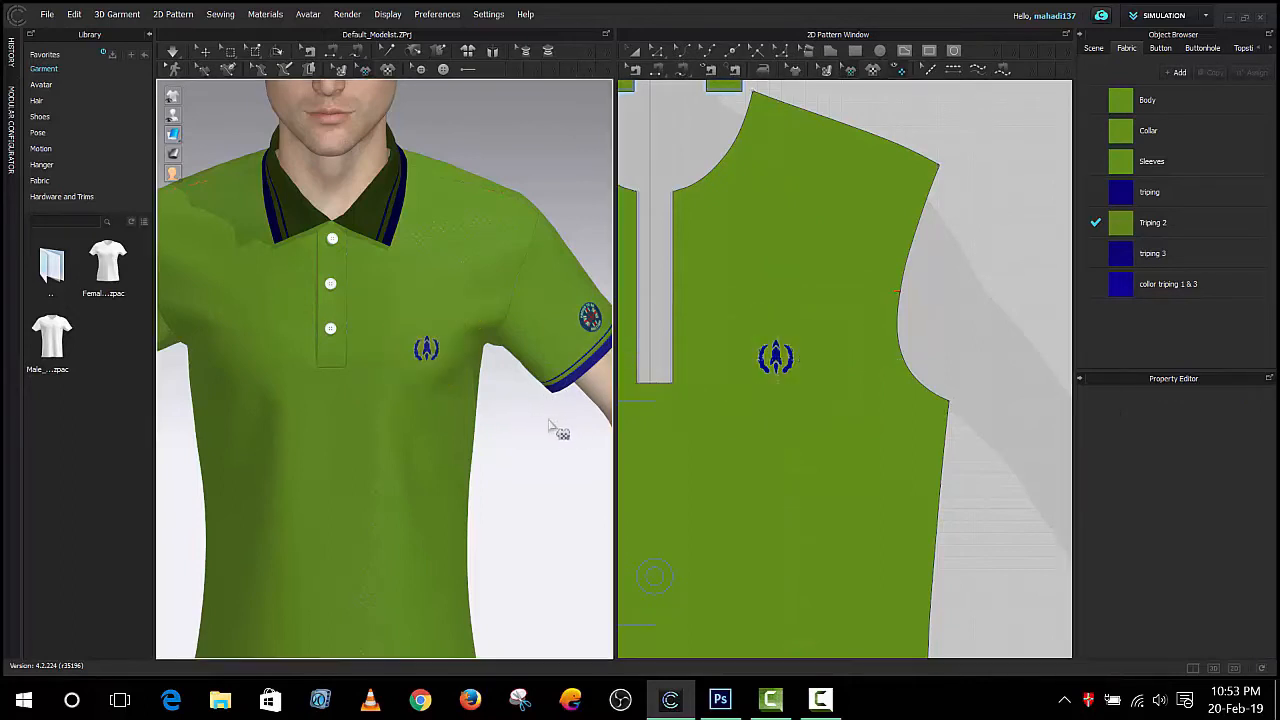
Move the chest logo slightly higher on the front pattern
click(777, 366)
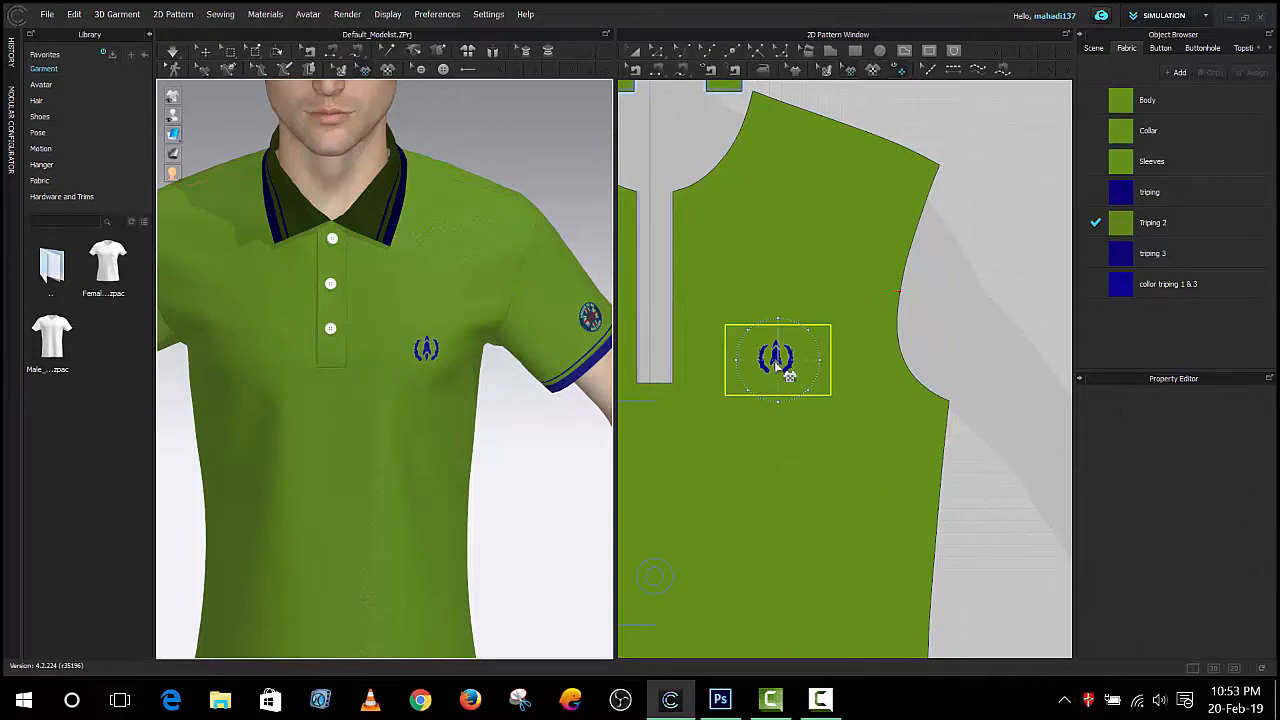
mouse_move(790, 368)
mouse_down()
mouse_move(774, 347)
mouse_move(778, 366)
mouse_up()
key(Escape)
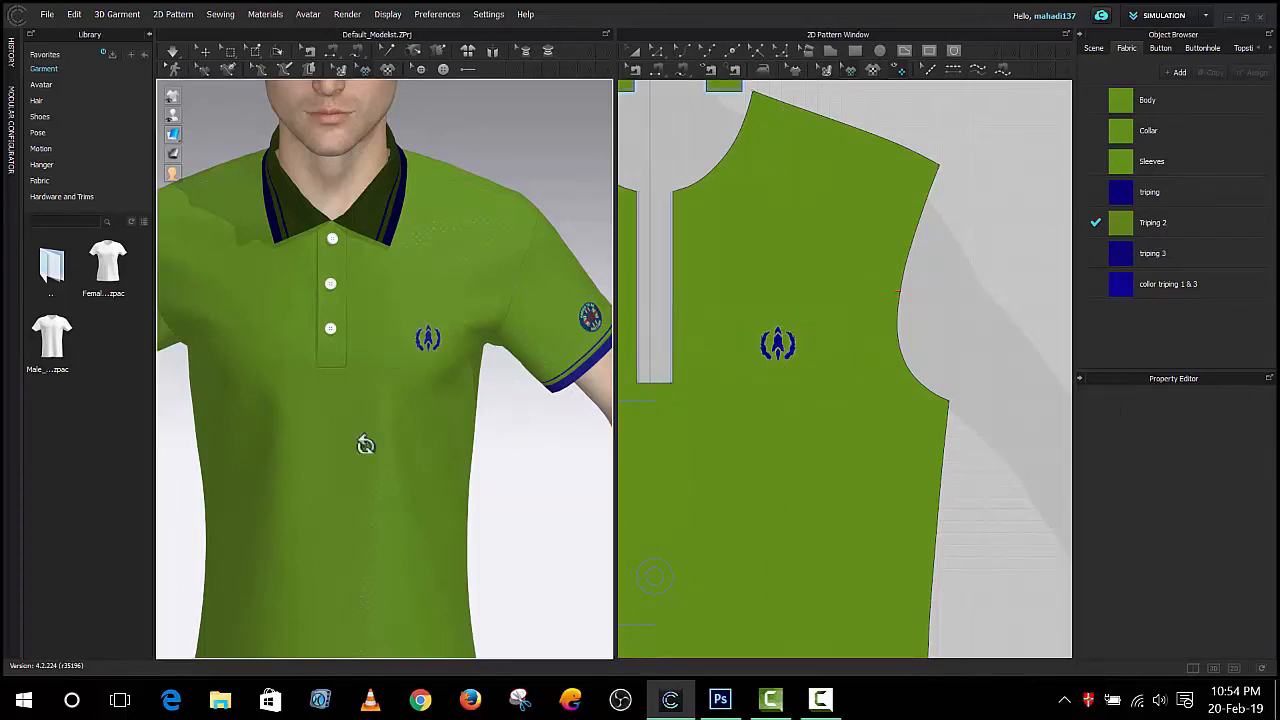
Enlarge the chest logo slightly, keeping its proportions, and deselect it
right_drag(366, 445, 350, 421)
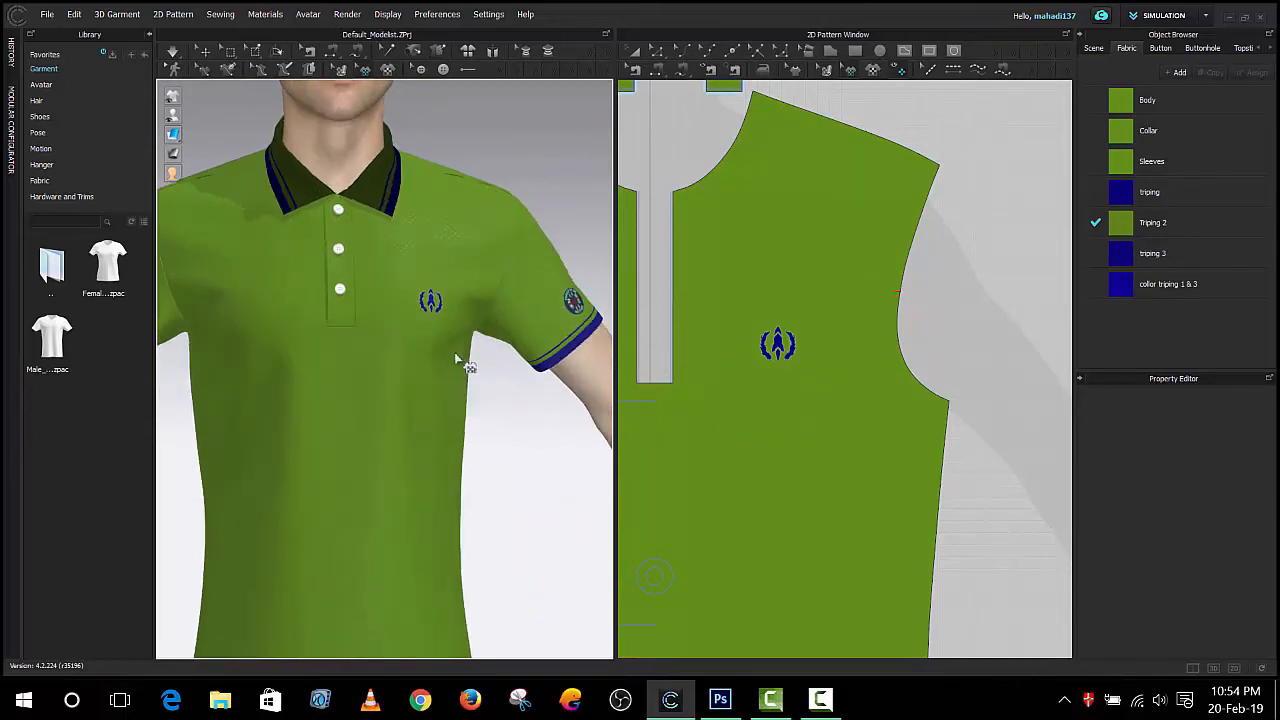
scroll(463, 350, up, 2)
scroll(649, 369, down, 2)
scroll(443, 357, down, 5)
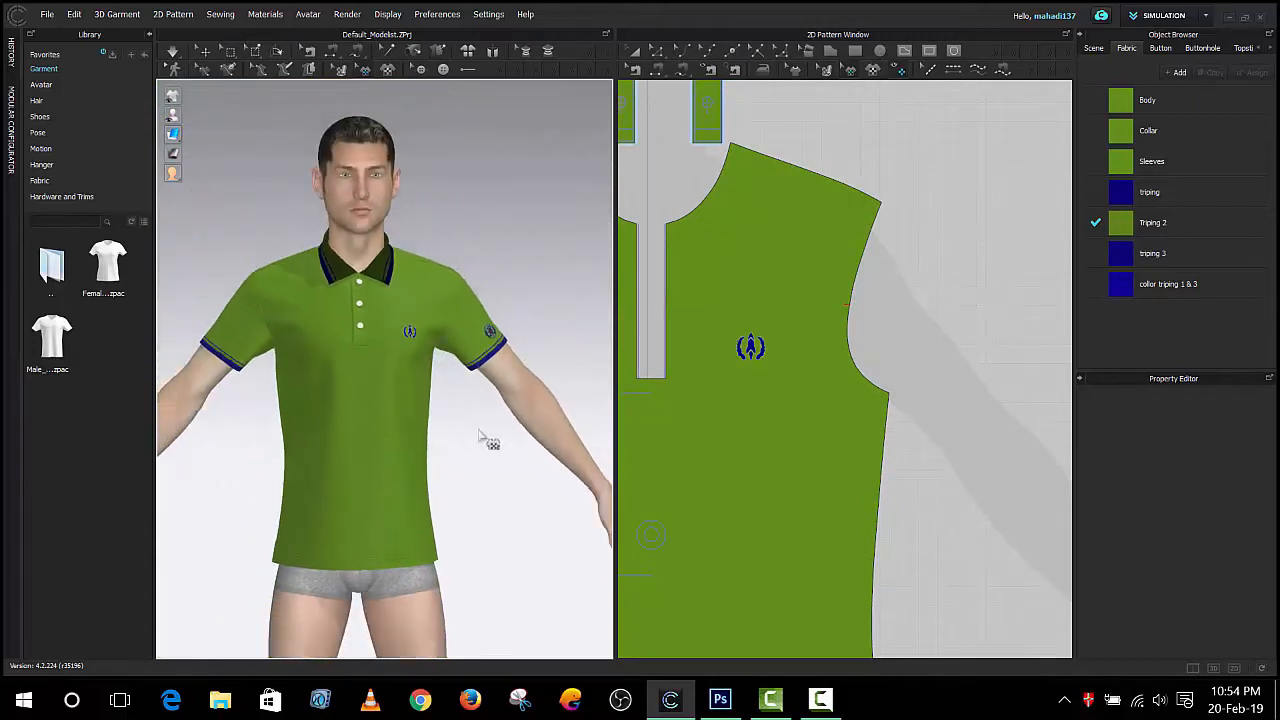
right_drag(486, 437, 452, 430)
scroll(409, 380, up, 4)
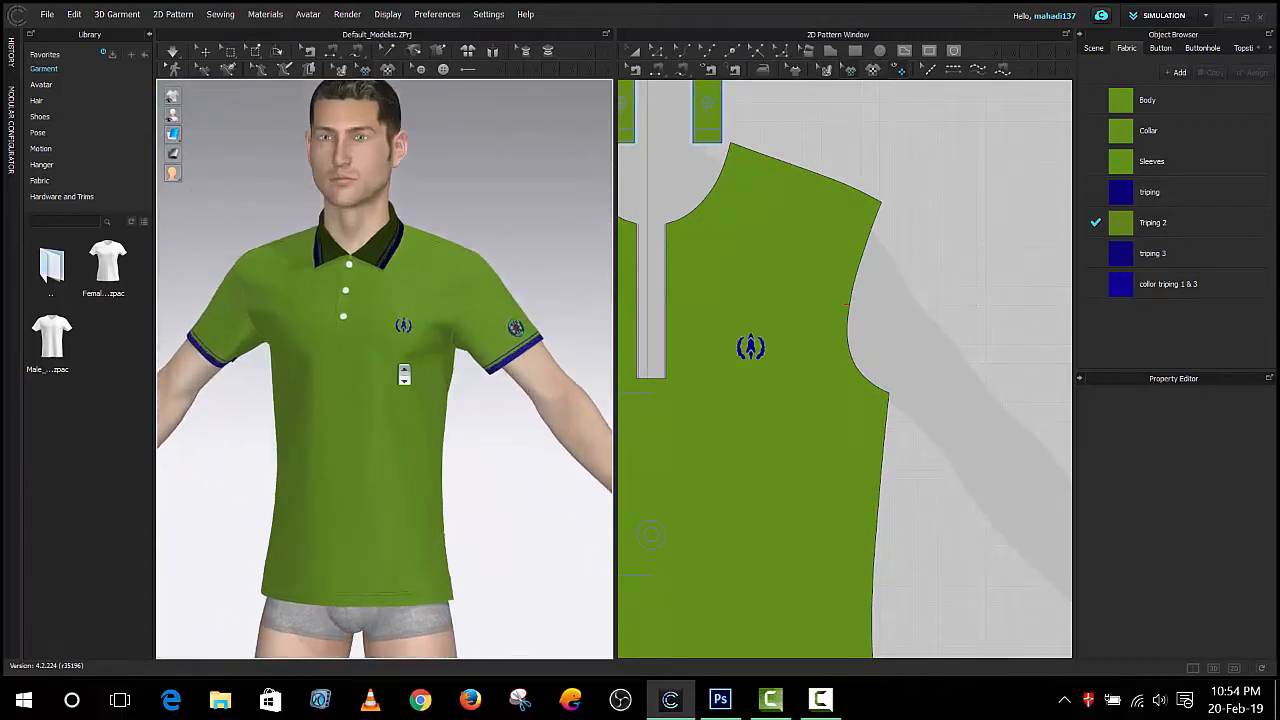
scroll(755, 352, up, 3)
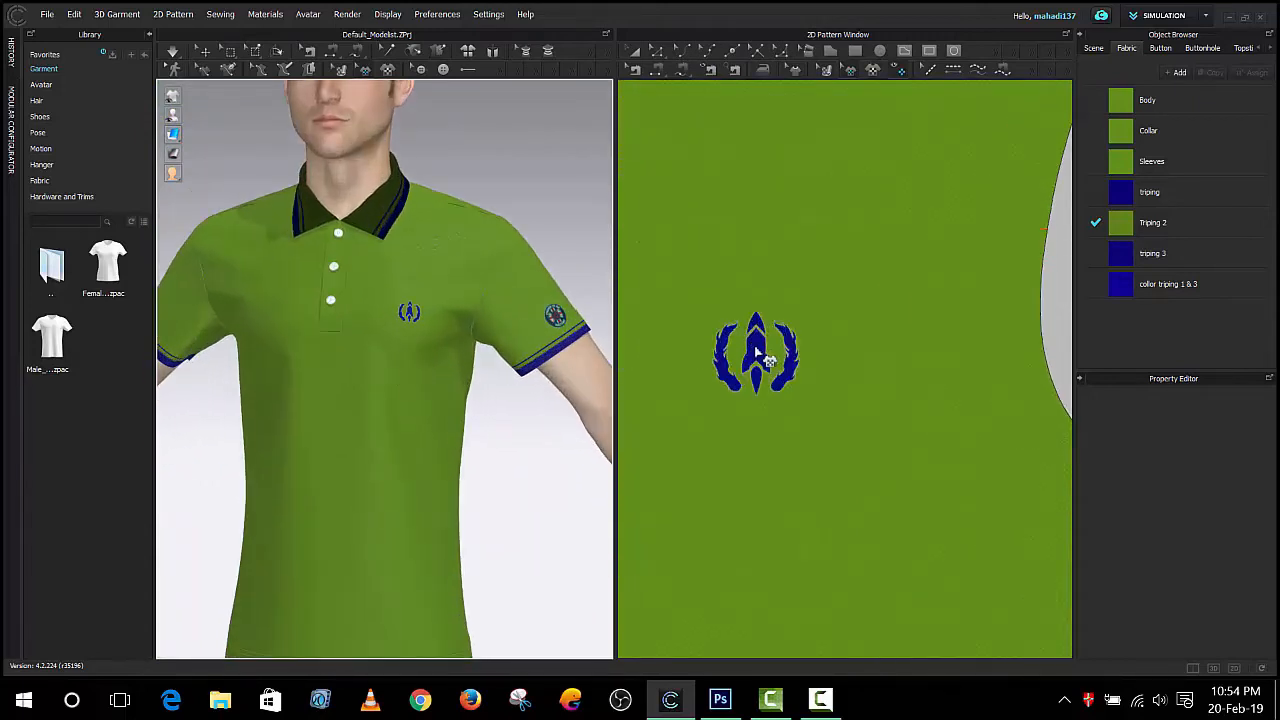
click(757, 352)
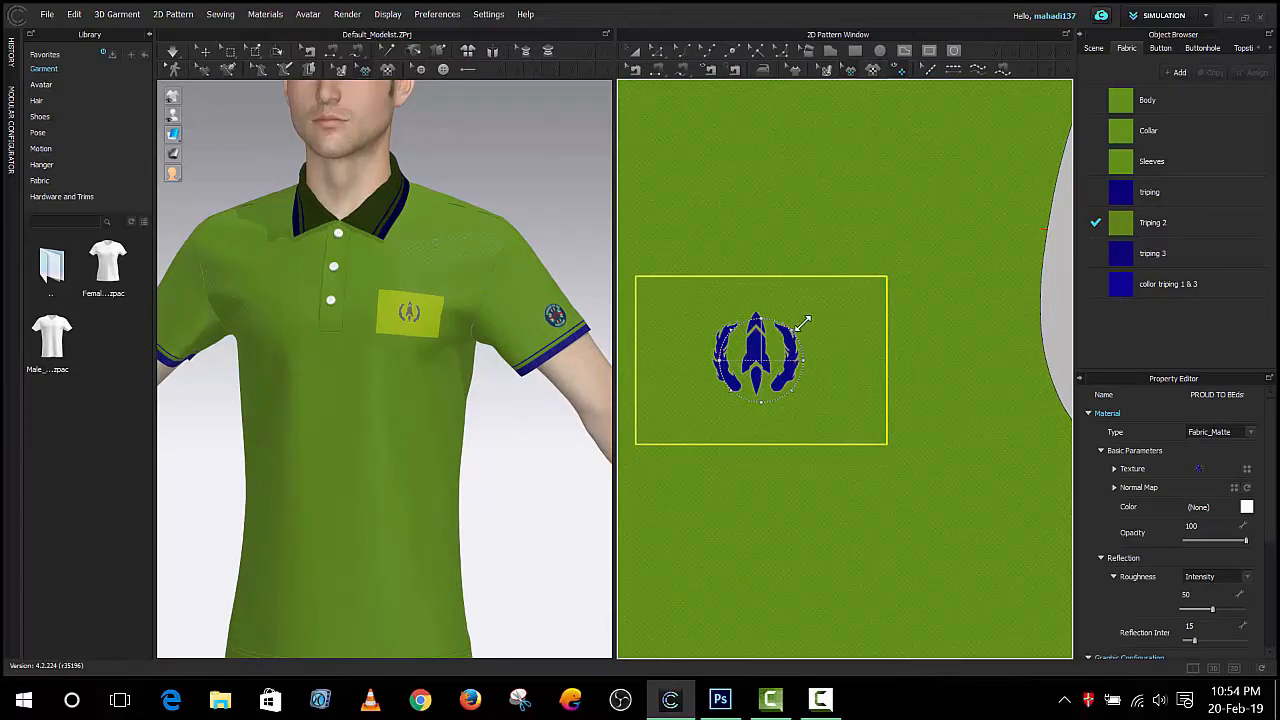
drag(803, 323, 820, 334)
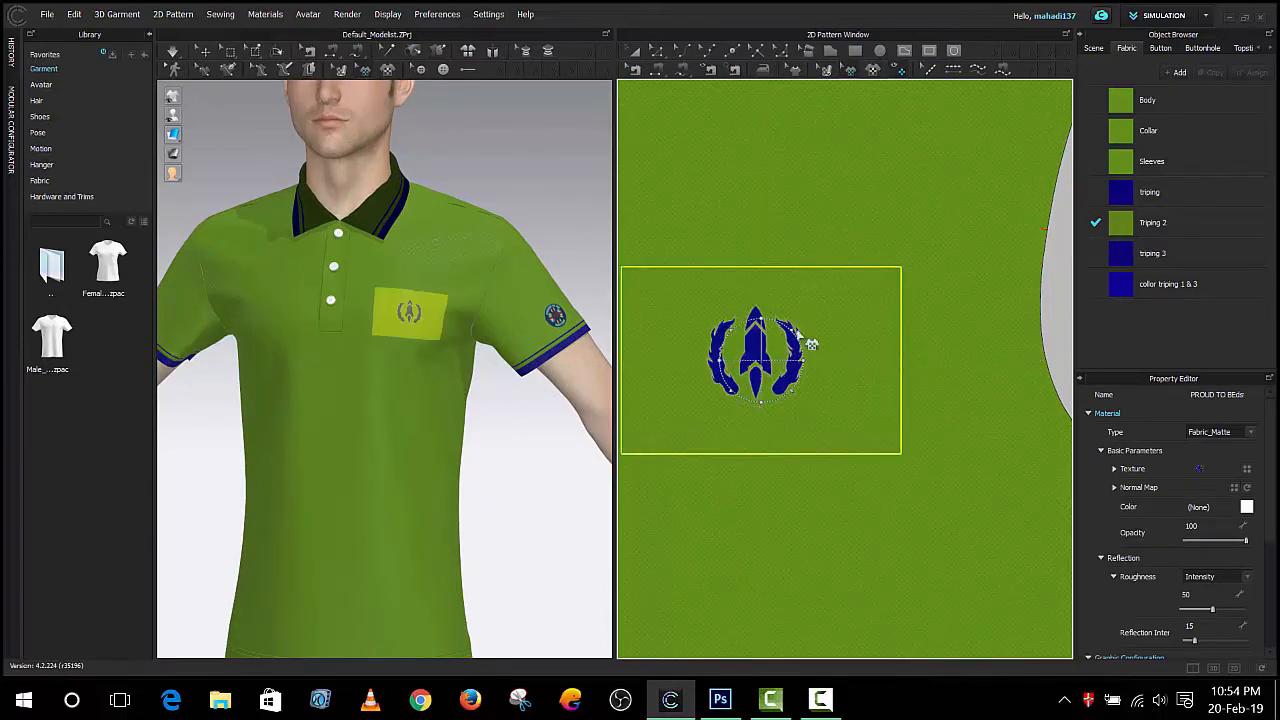
click(509, 451)
Examine the chest logo's size and placement on the dressed avatar up close and from a distance
scroll(507, 433, down, 2)
scroll(507, 433, down, 2)
mouse_move(483, 462)
right_down()
mouse_move(509, 458)
mouse_move(466, 463)
mouse_move(482, 449)
right_up()
scroll(398, 341, up, 4)
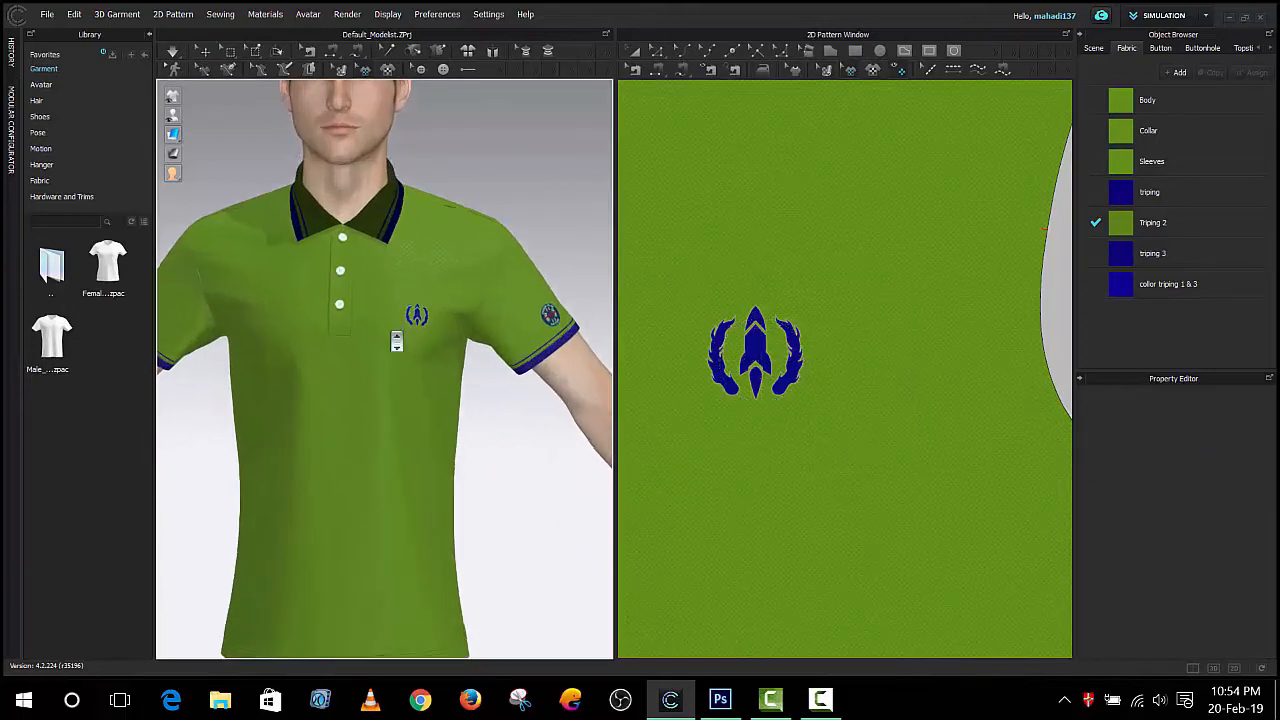
scroll(463, 251, down, 2)
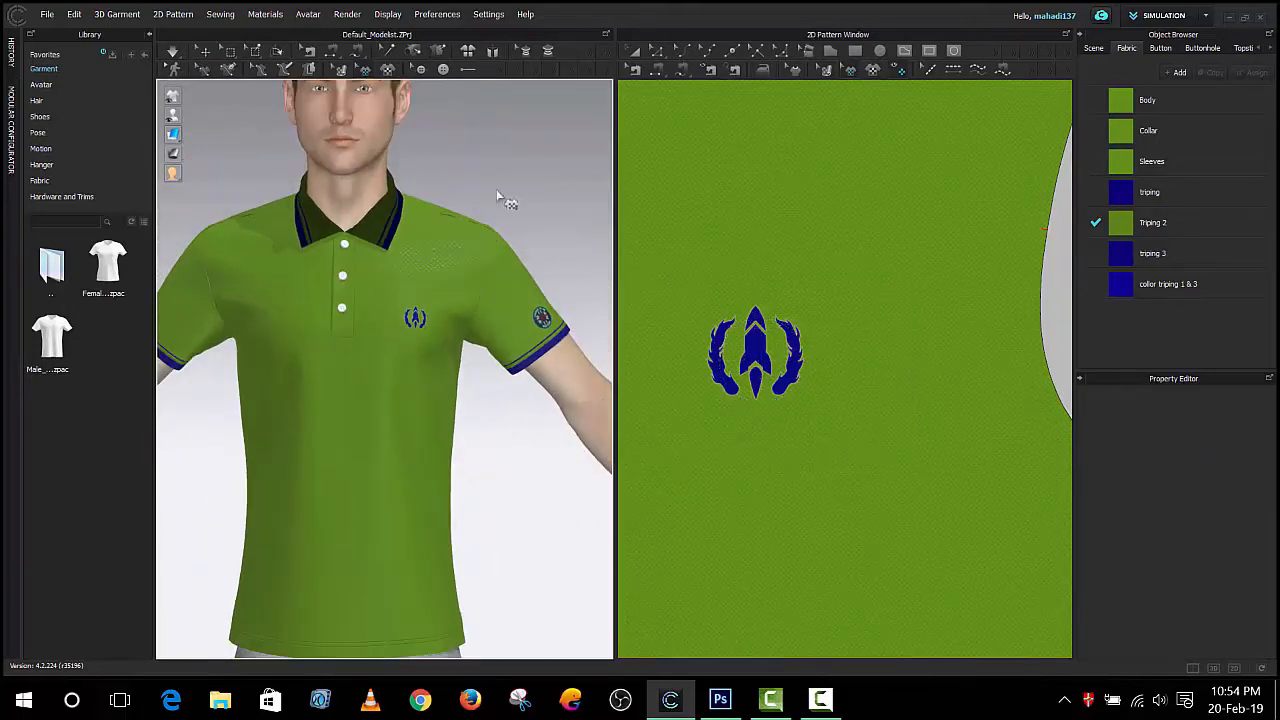
click(656, 50)
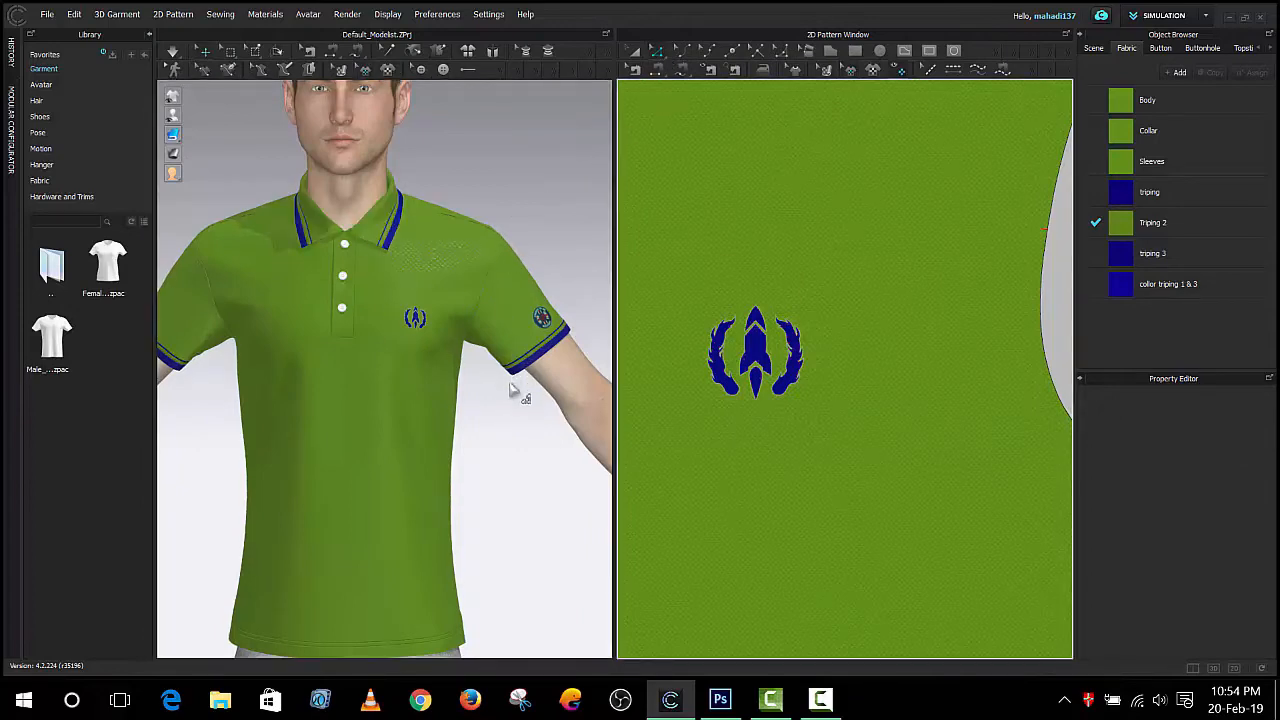
mouse_move(517, 394)
right_down()
mouse_move(406, 366)
mouse_move(507, 378)
right_up()
scroll(395, 428, down, 3)
right_drag(383, 430, 350, 458)
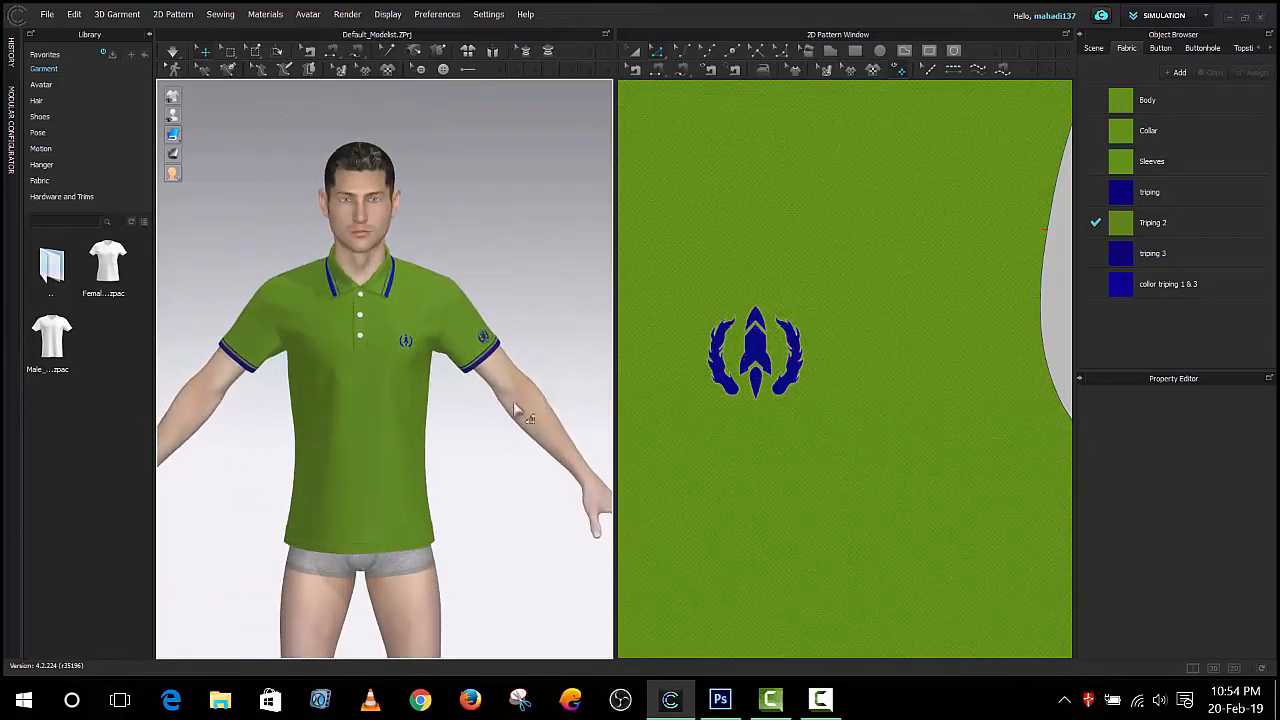
right_drag(442, 460, 460, 390)
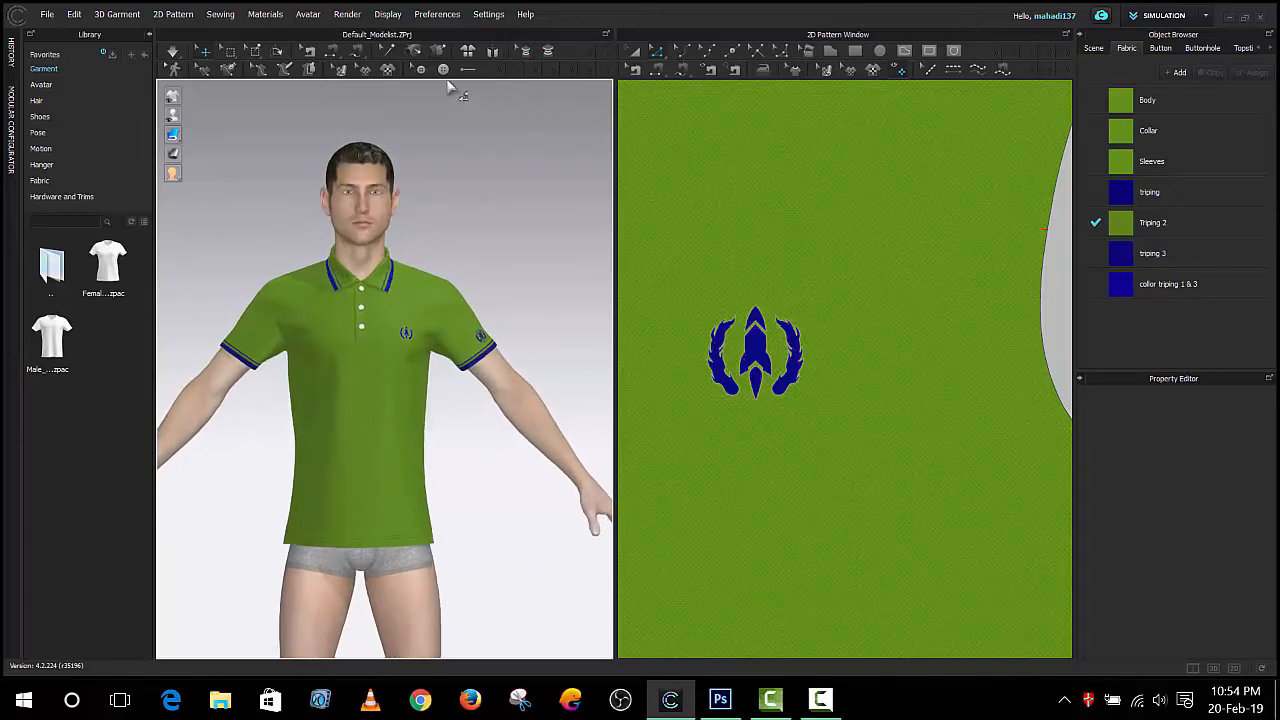
Open the render window and start the interactive render of the avatar in the polo shirt
click(347, 14)
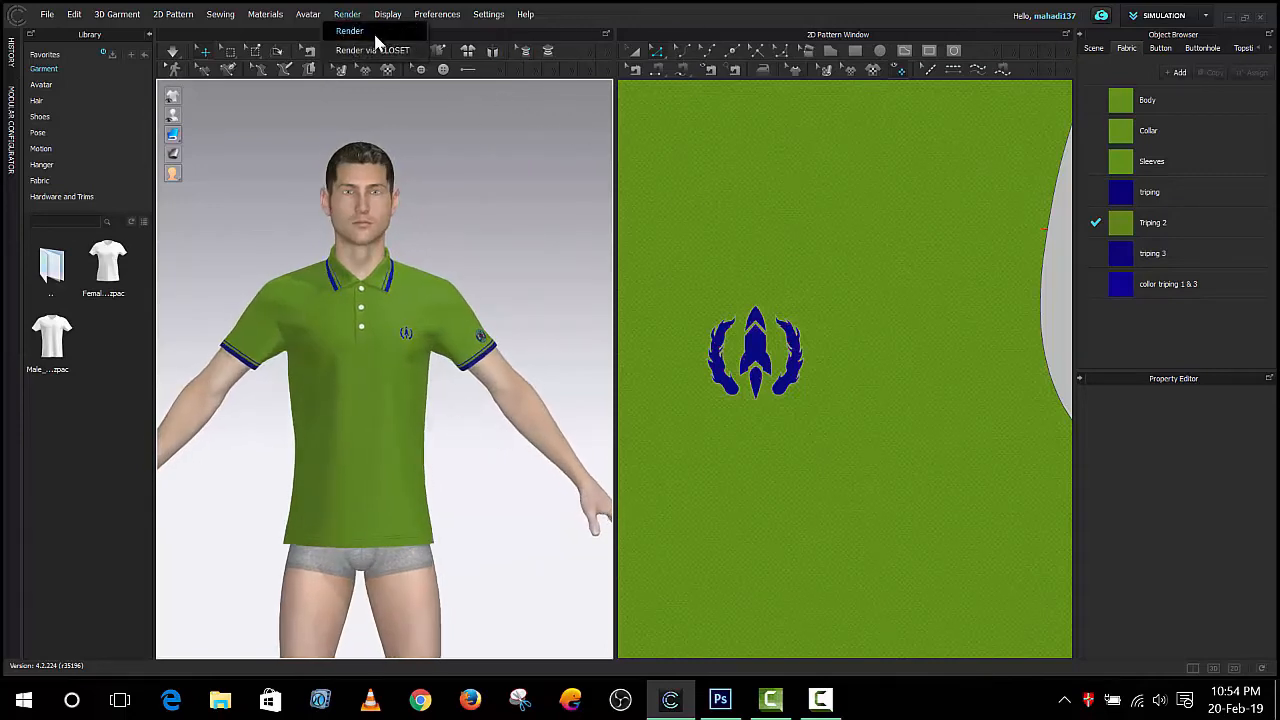
click(350, 31)
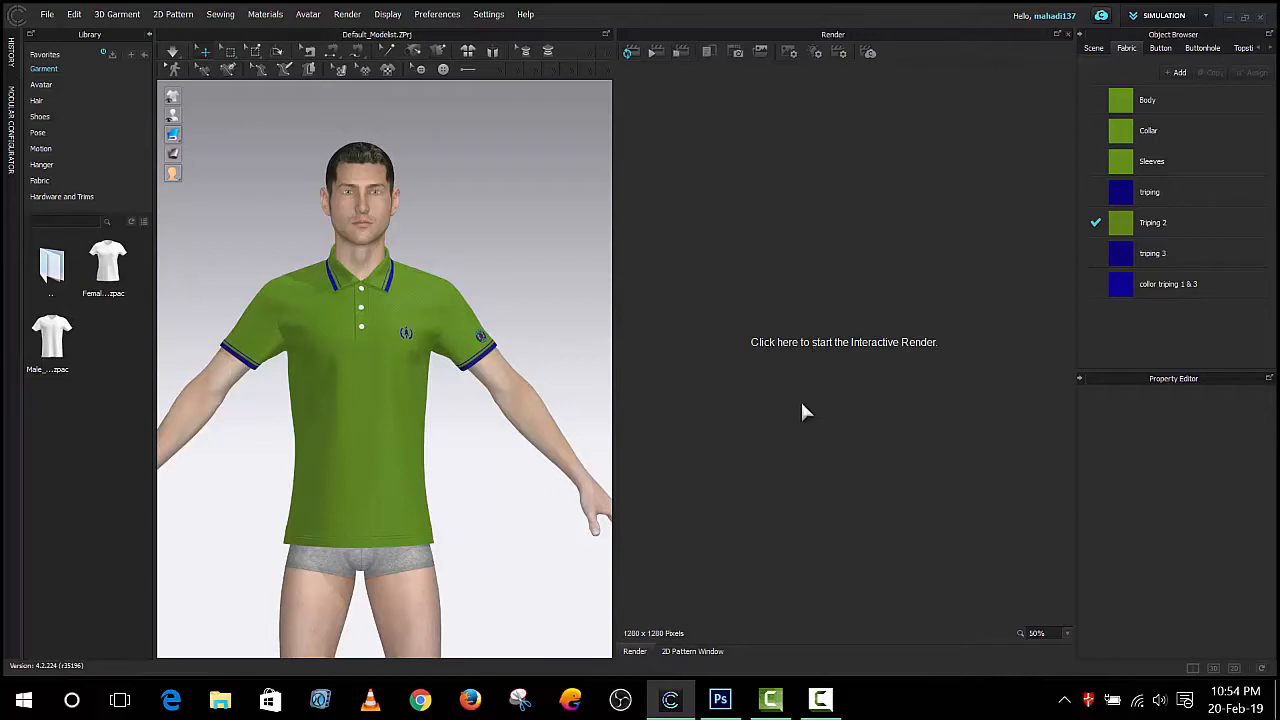
click(805, 365)
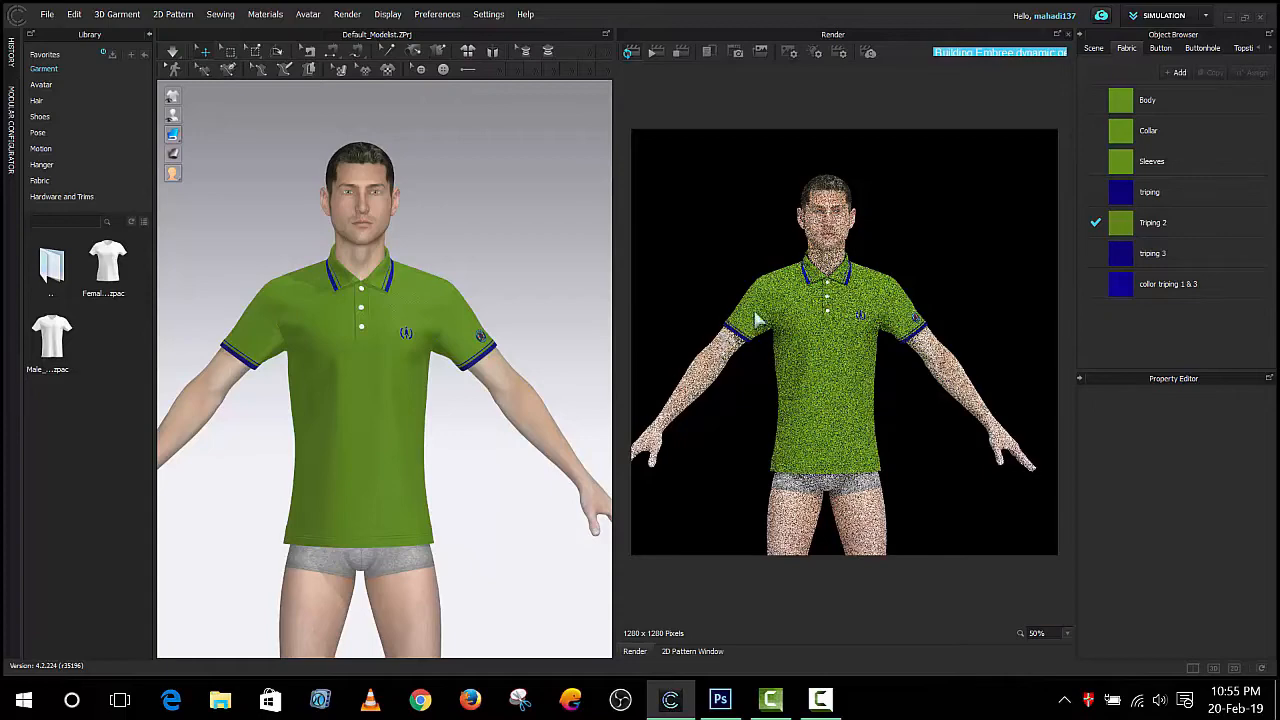
Frame the interactive render on the avatar's head, torso and the whole polo shirt, seen from the front
scroll(819, 338, up, 3)
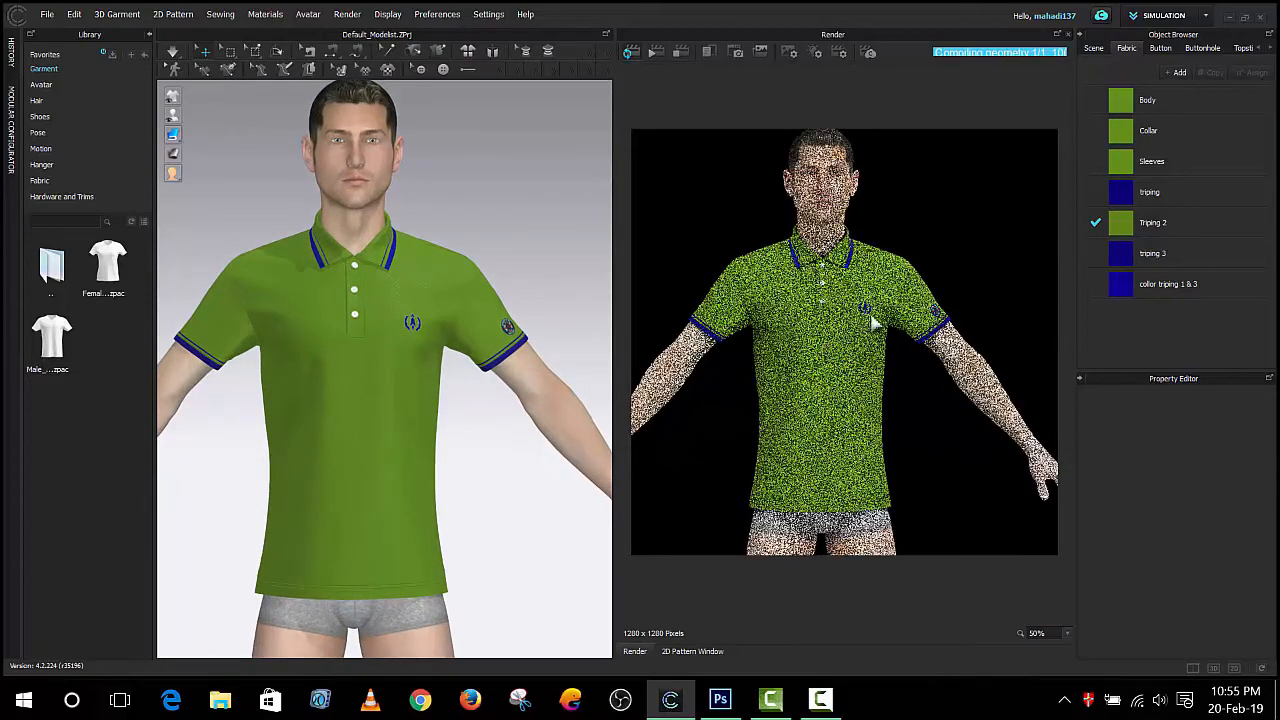
scroll(848, 360, up, 1)
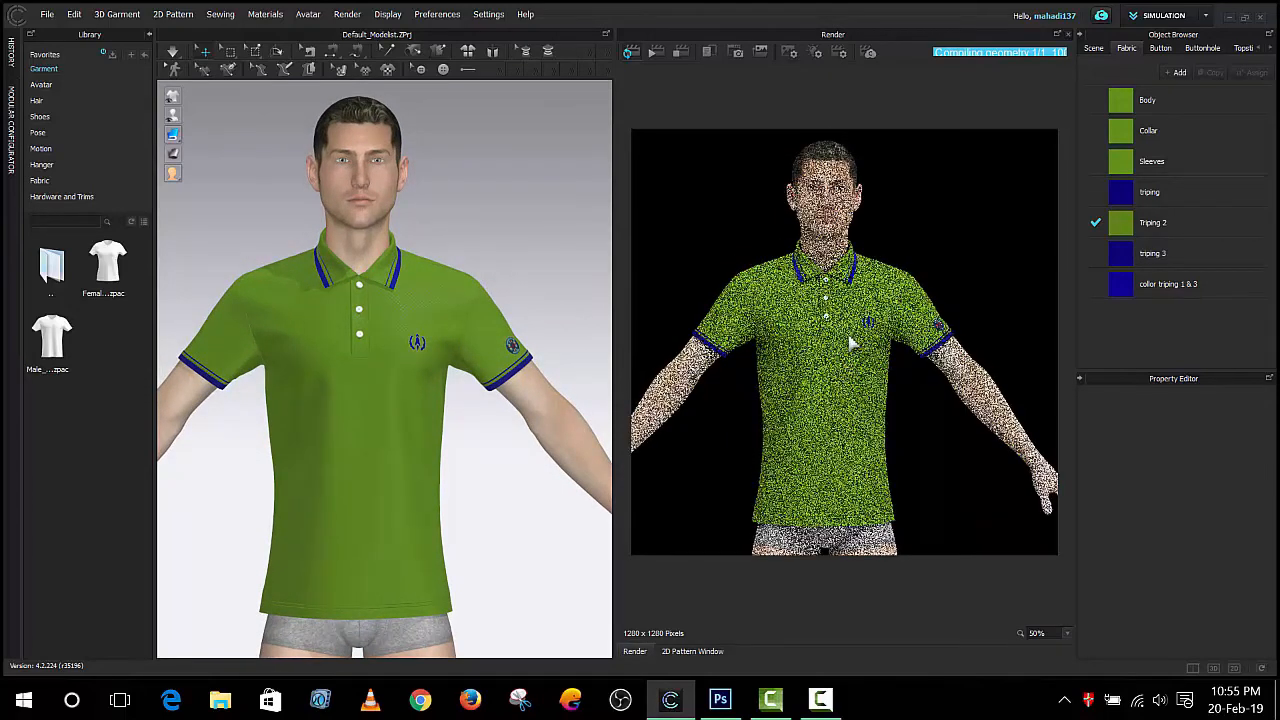
right_drag(849, 338, 847, 349)
middle_drag(841, 375, 861, 368)
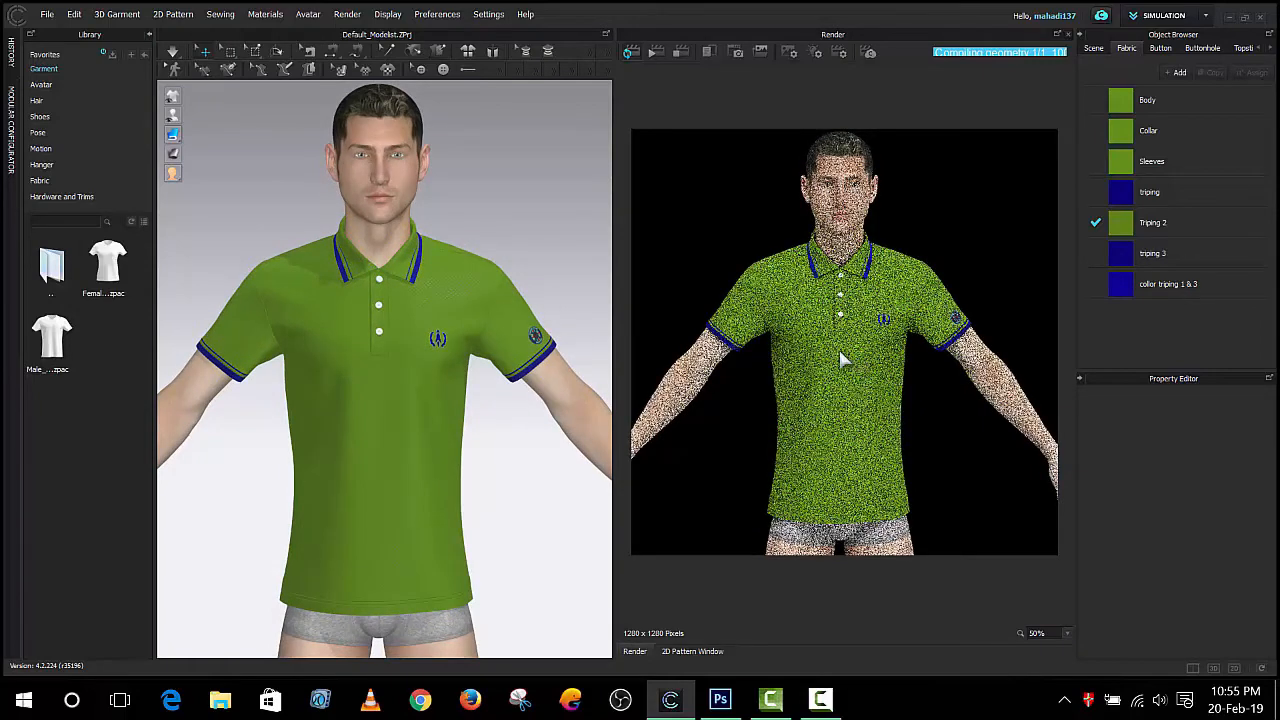
middle_drag(846, 357, 849, 366)
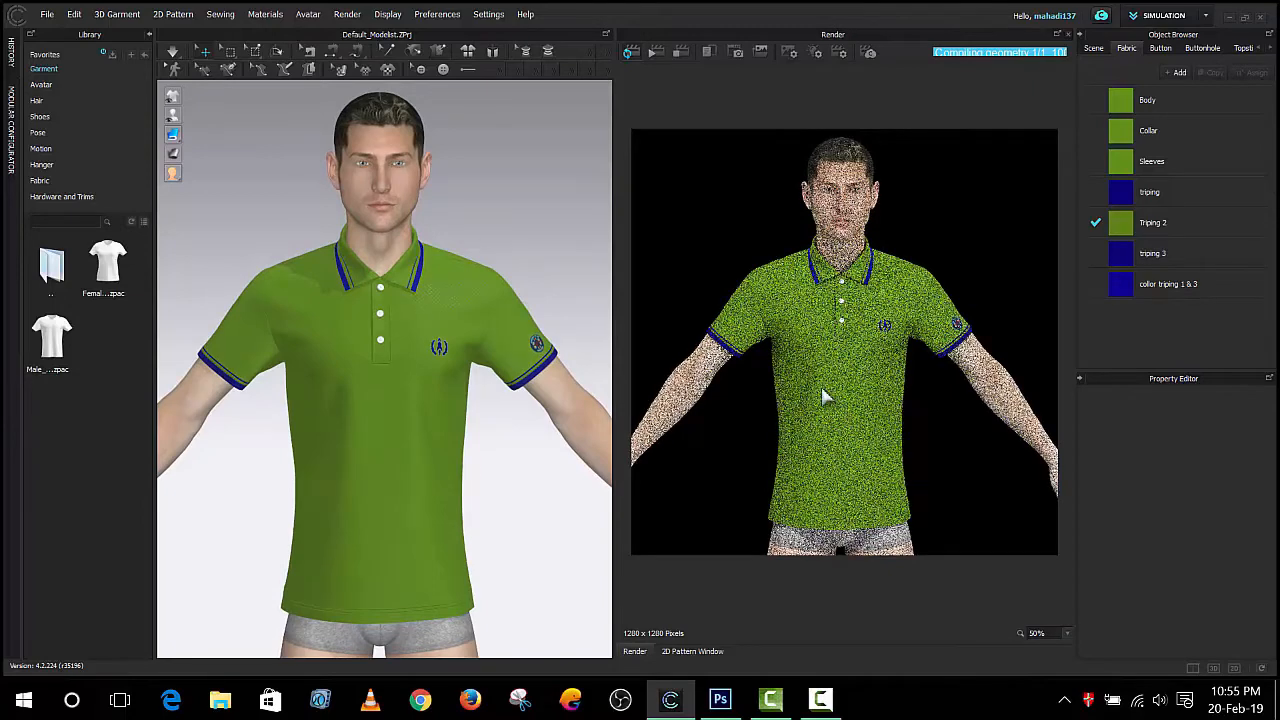
middle_drag(820, 398, 835, 396)
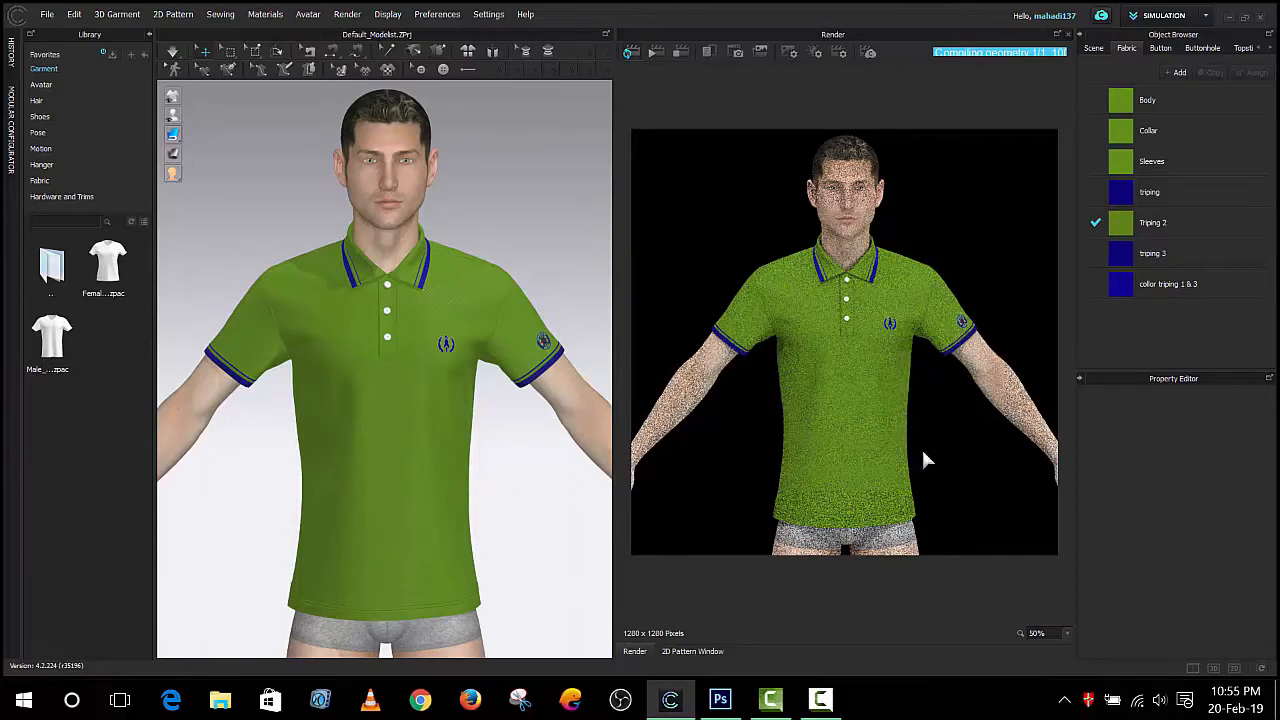
right_drag(923, 452, 917, 455)
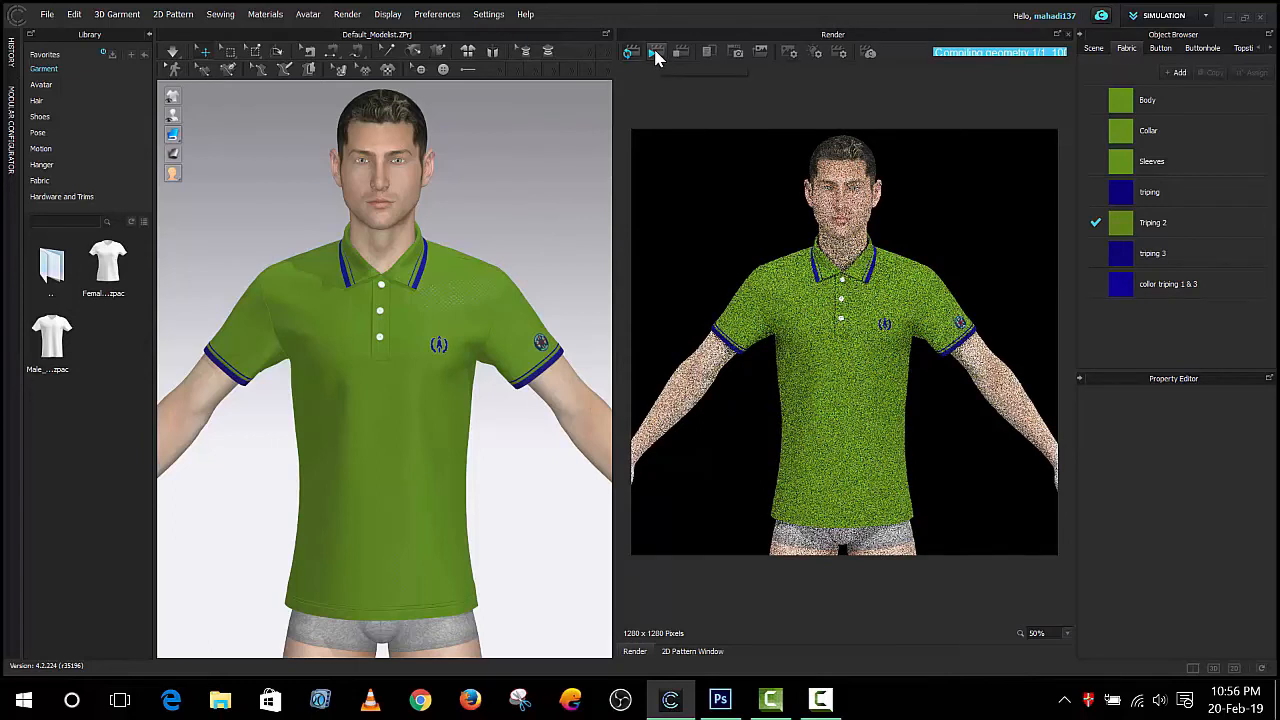
Review the render's image/video properties, including image height, viewpoint and output type, leaving them as they are
click(790, 52)
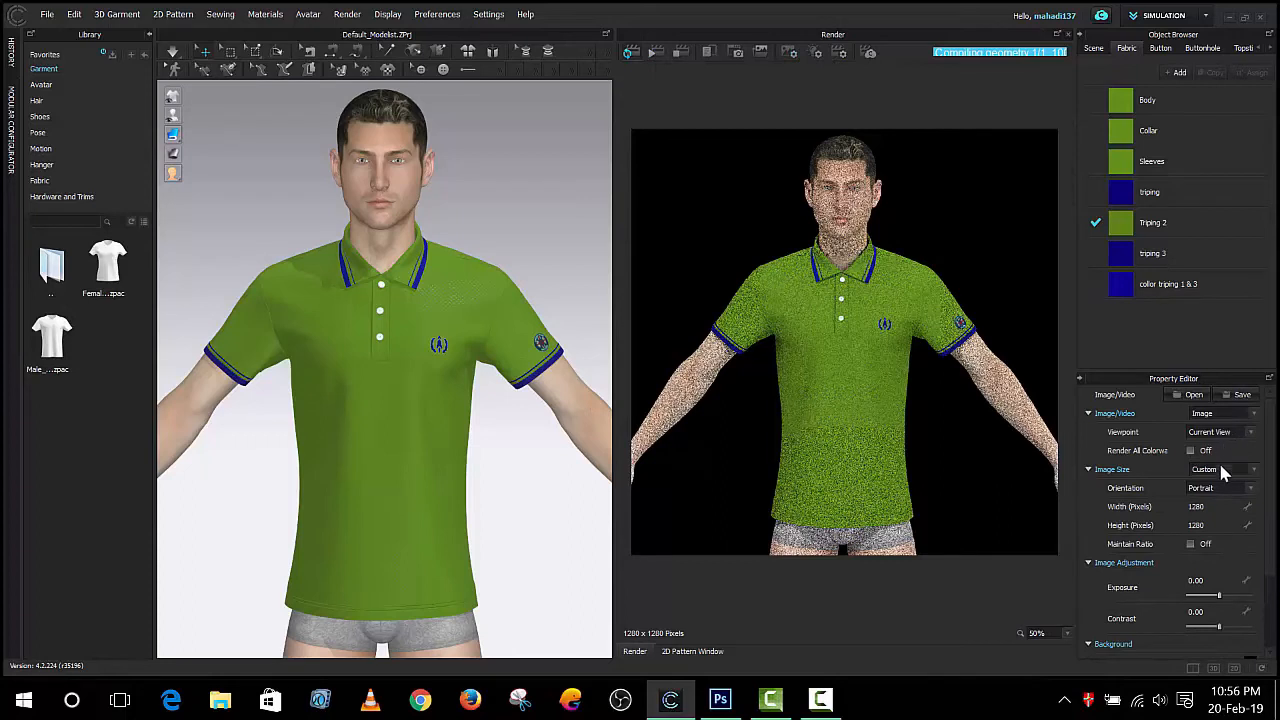
click(1213, 525)
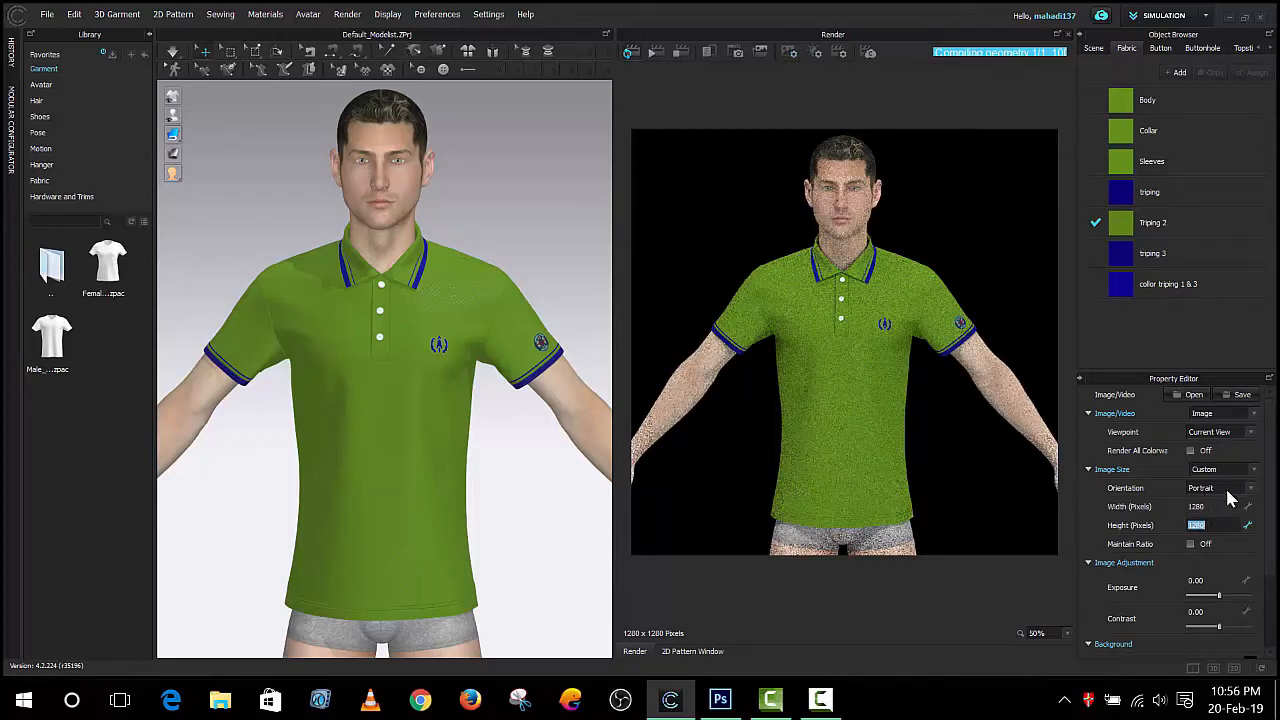
click(1213, 441)
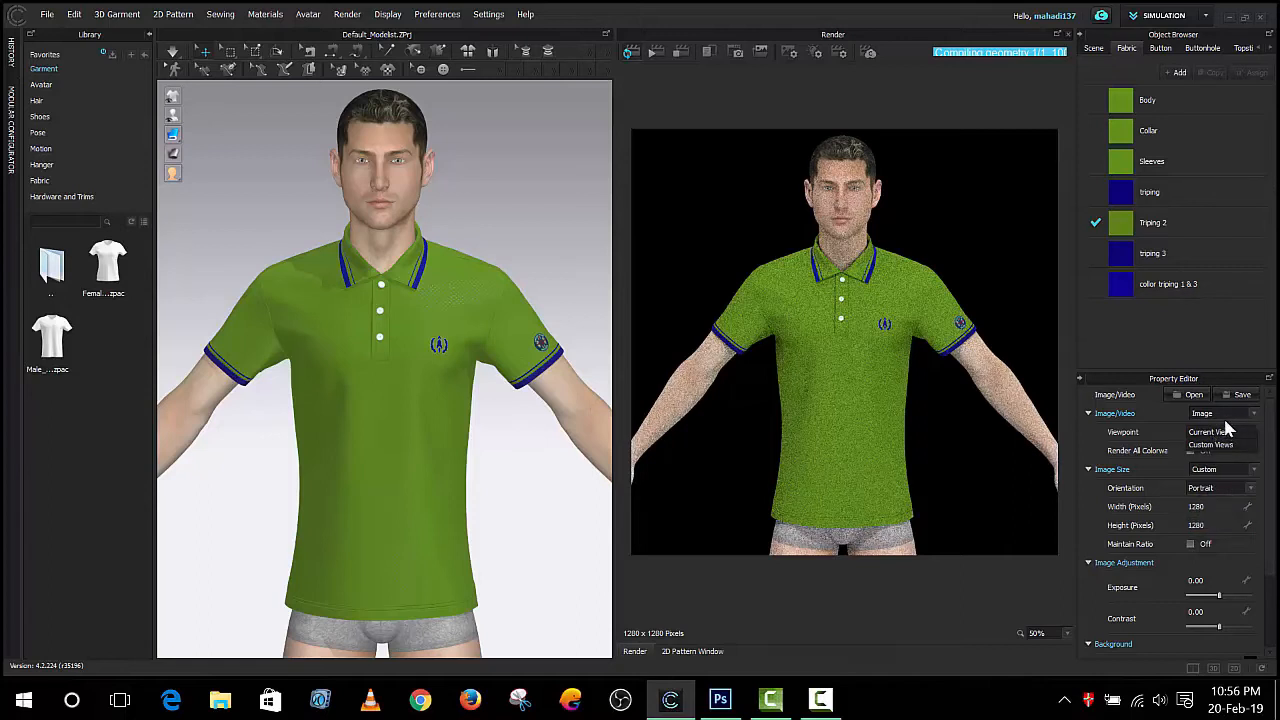
click(1220, 418)
click(1220, 416)
scroll(1210, 615, down, 3)
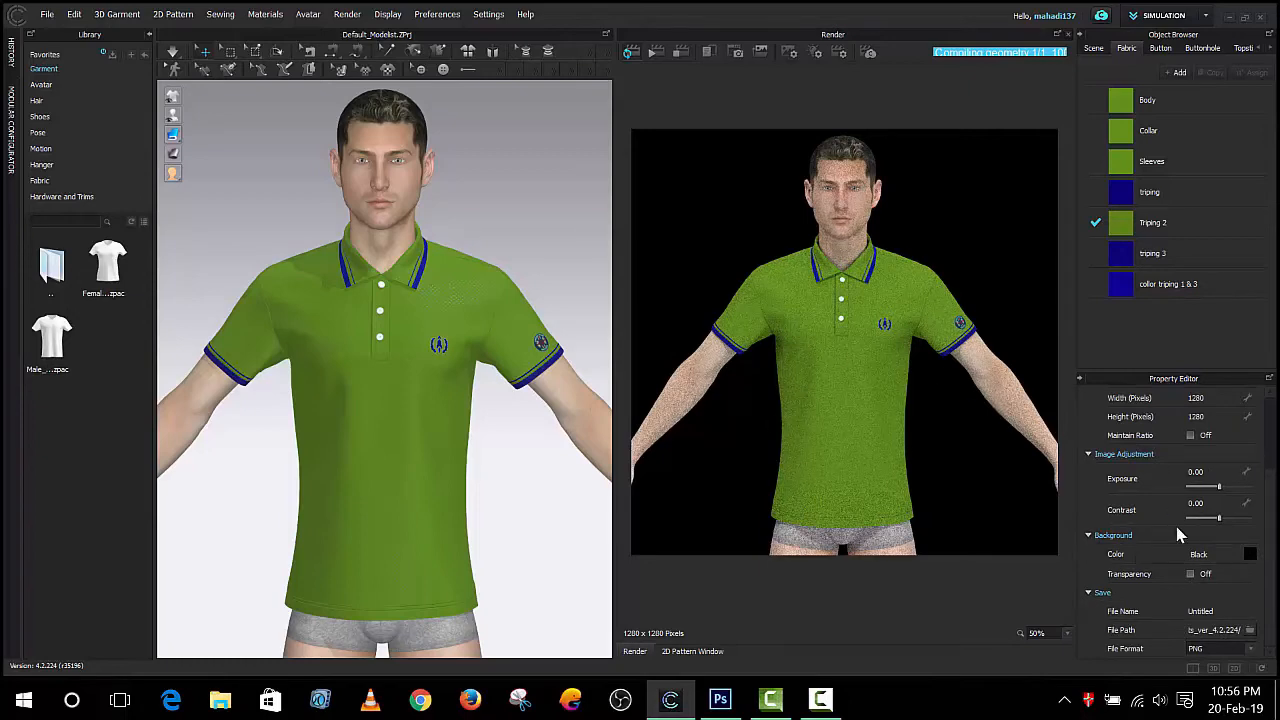
Preview white, yellow, gray and other palette colours as the render background, and settle on black
click(1250, 554)
click(813, 267)
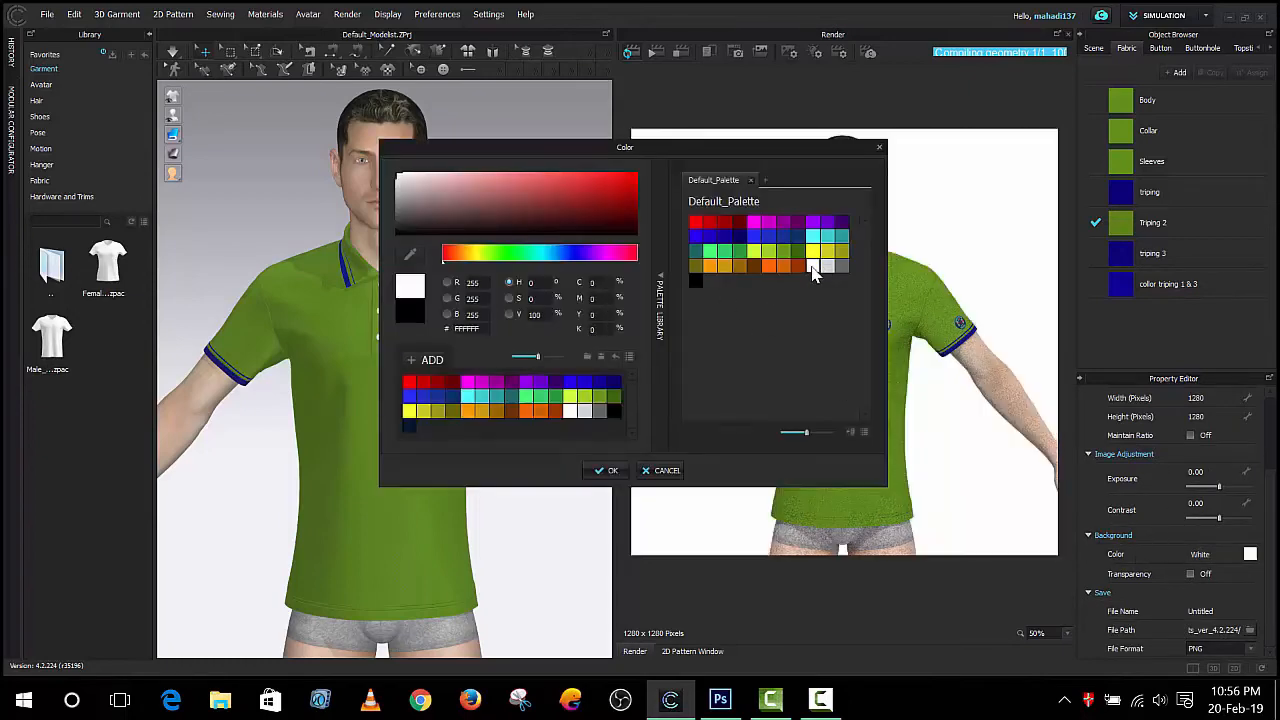
drag(772, 145, 464, 107)
click(519, 213)
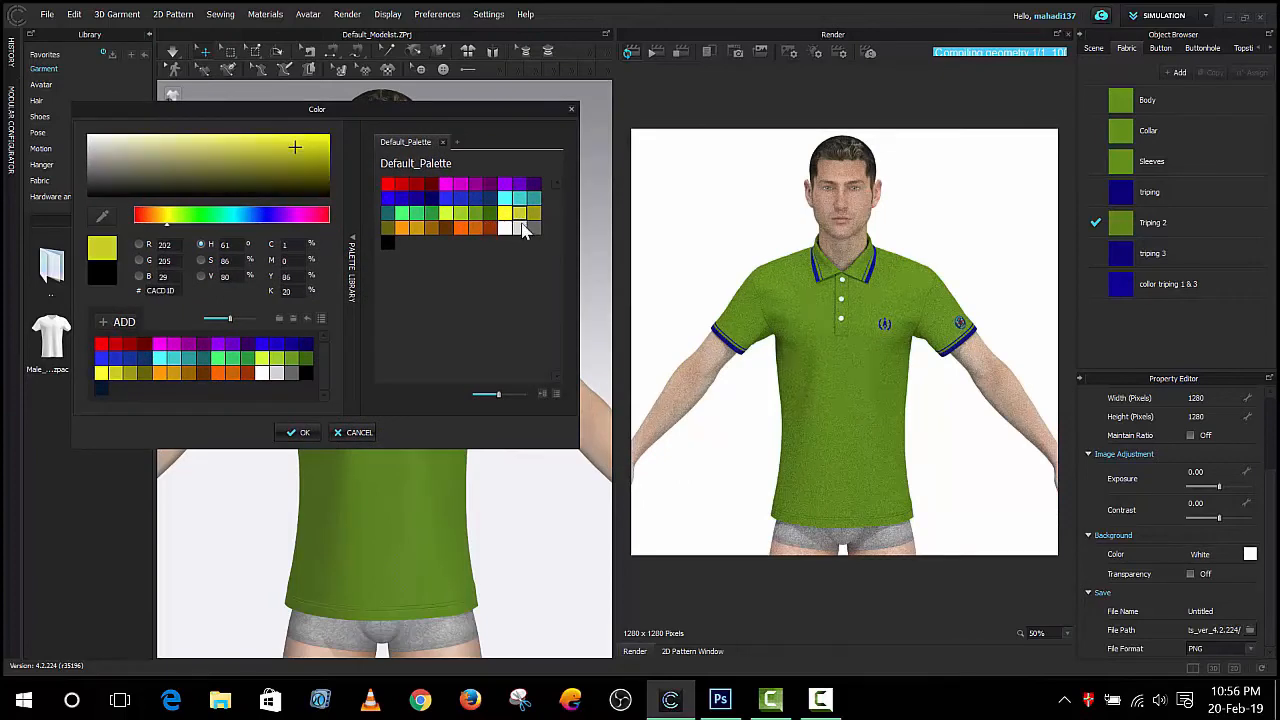
click(519, 228)
click(532, 229)
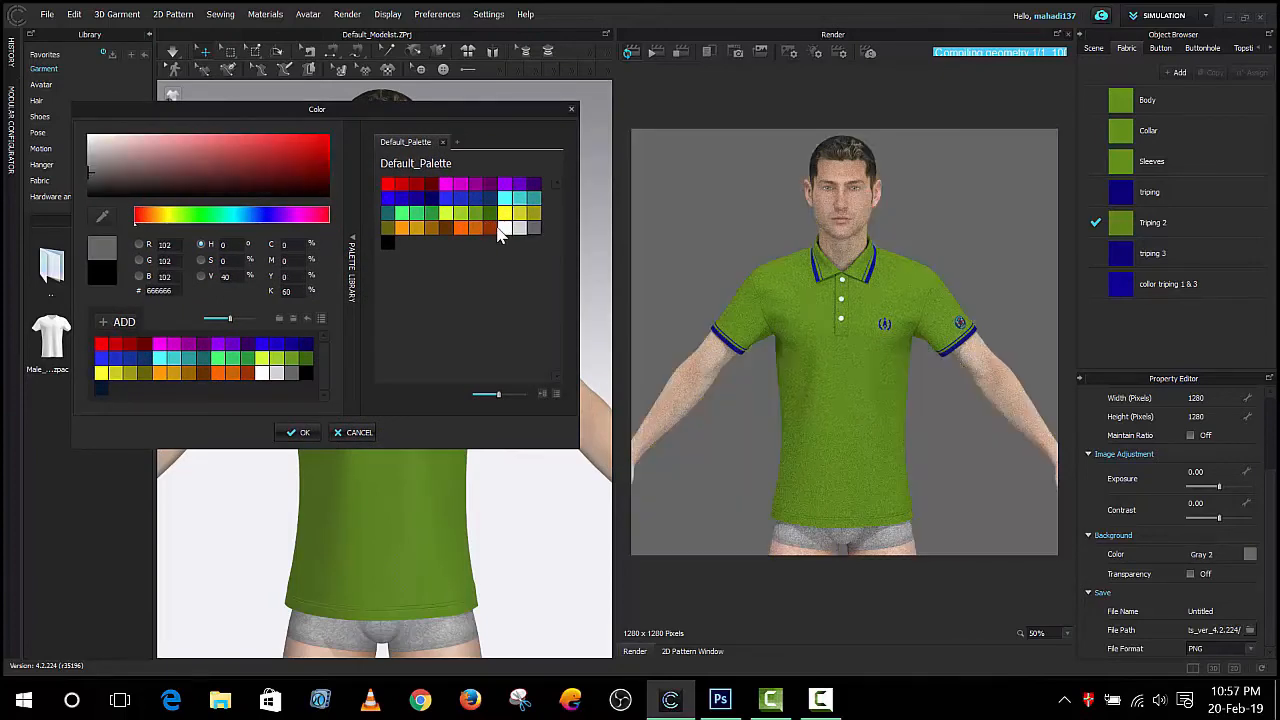
click(475, 228)
click(387, 242)
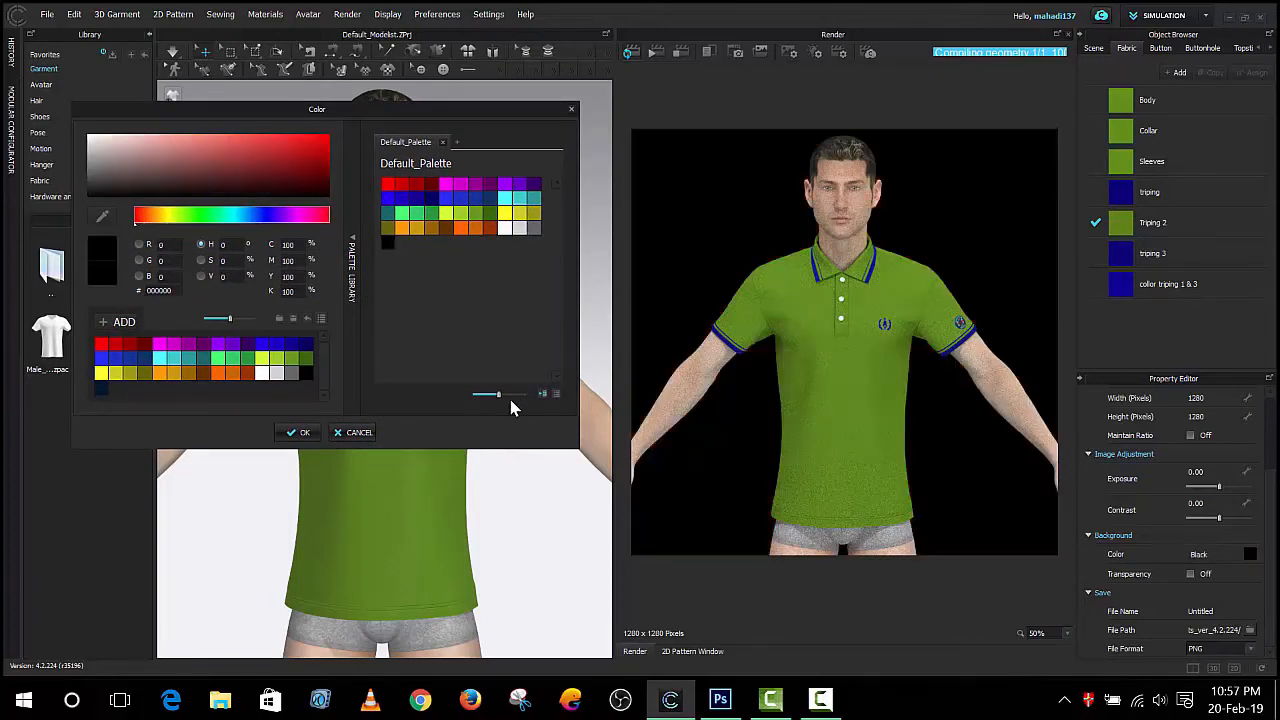
click(297, 432)
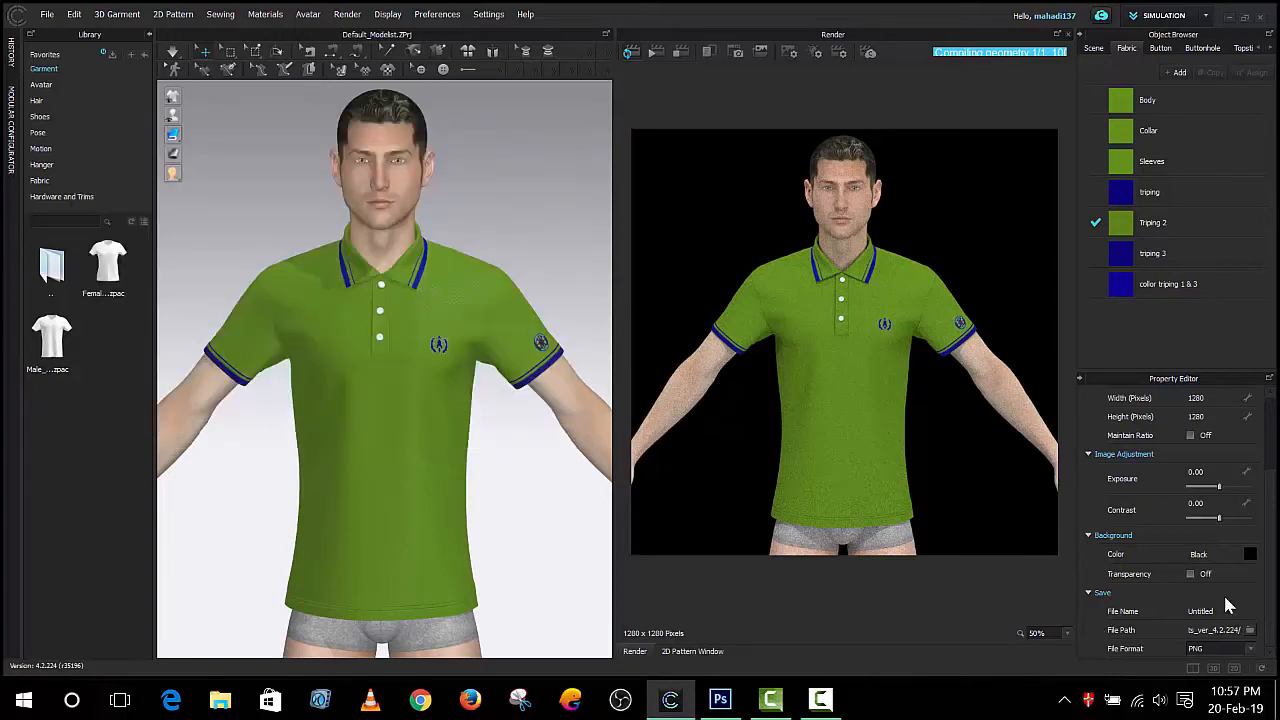
Inspect the render's light properties and return to the image/video properties
scroll(1190, 500, up, 3)
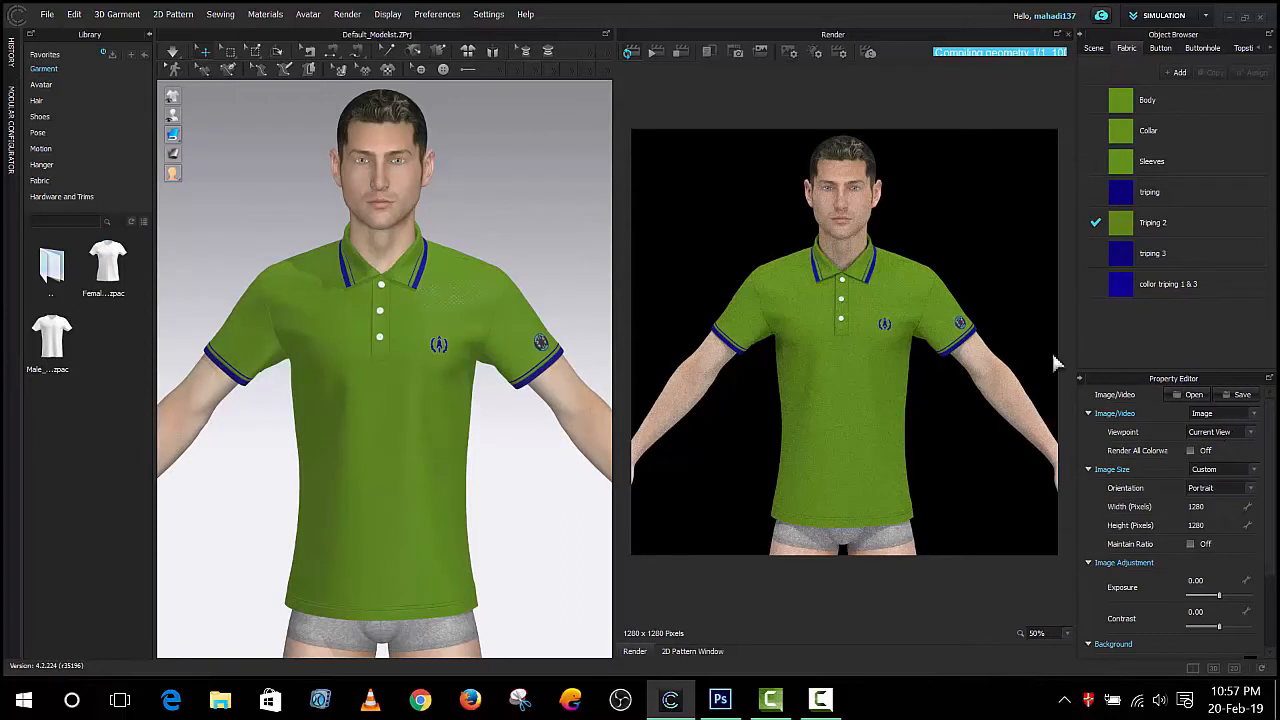
click(815, 53)
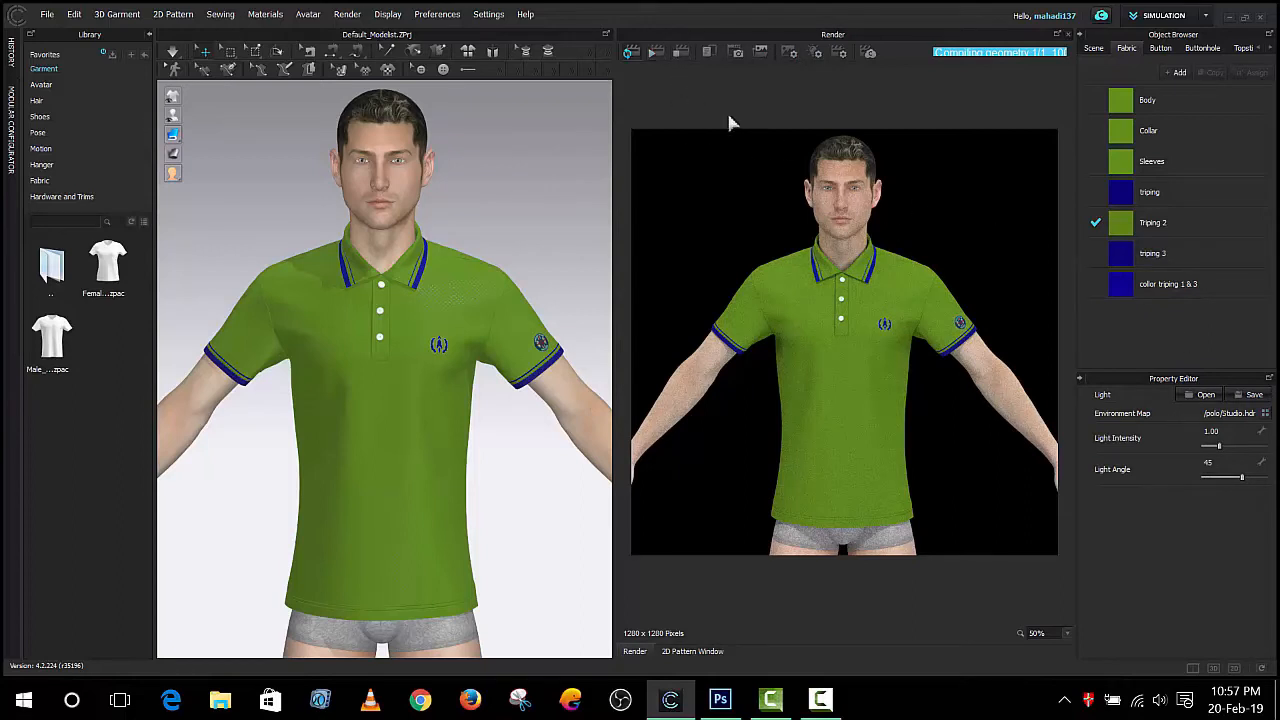
click(790, 53)
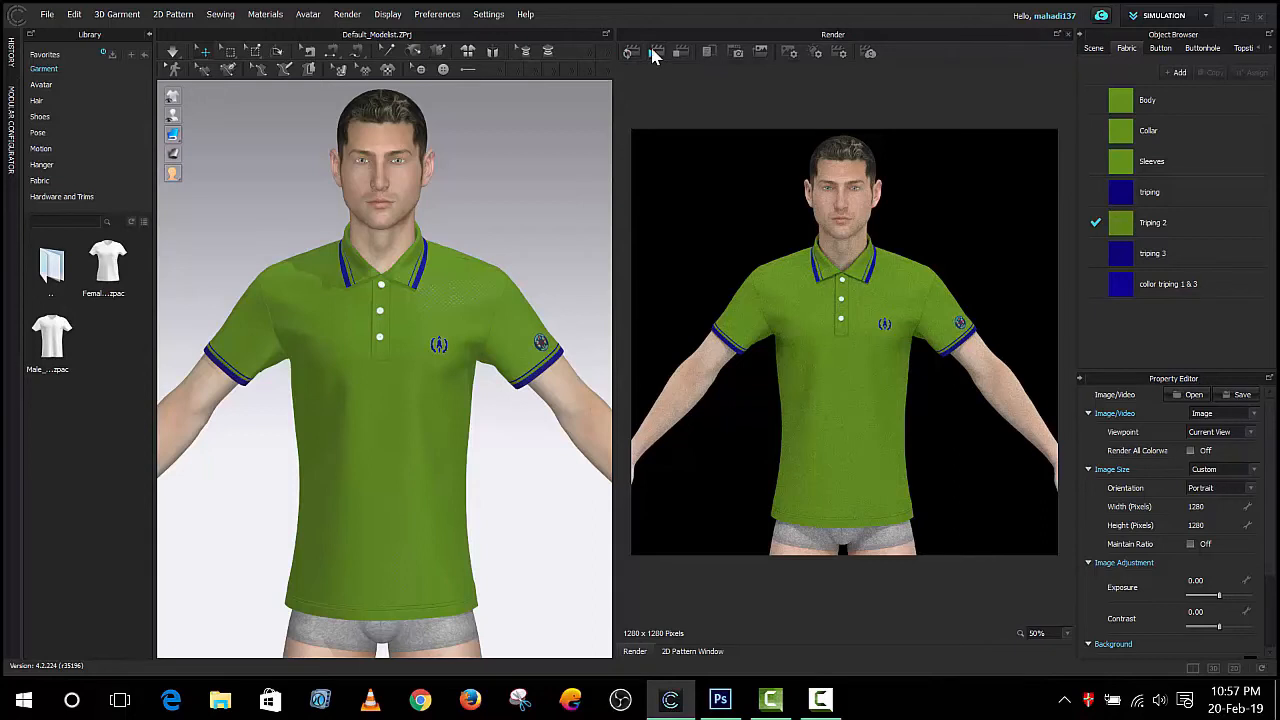
Start the final render of the avatar in the polo shirt and stop it early
click(653, 55)
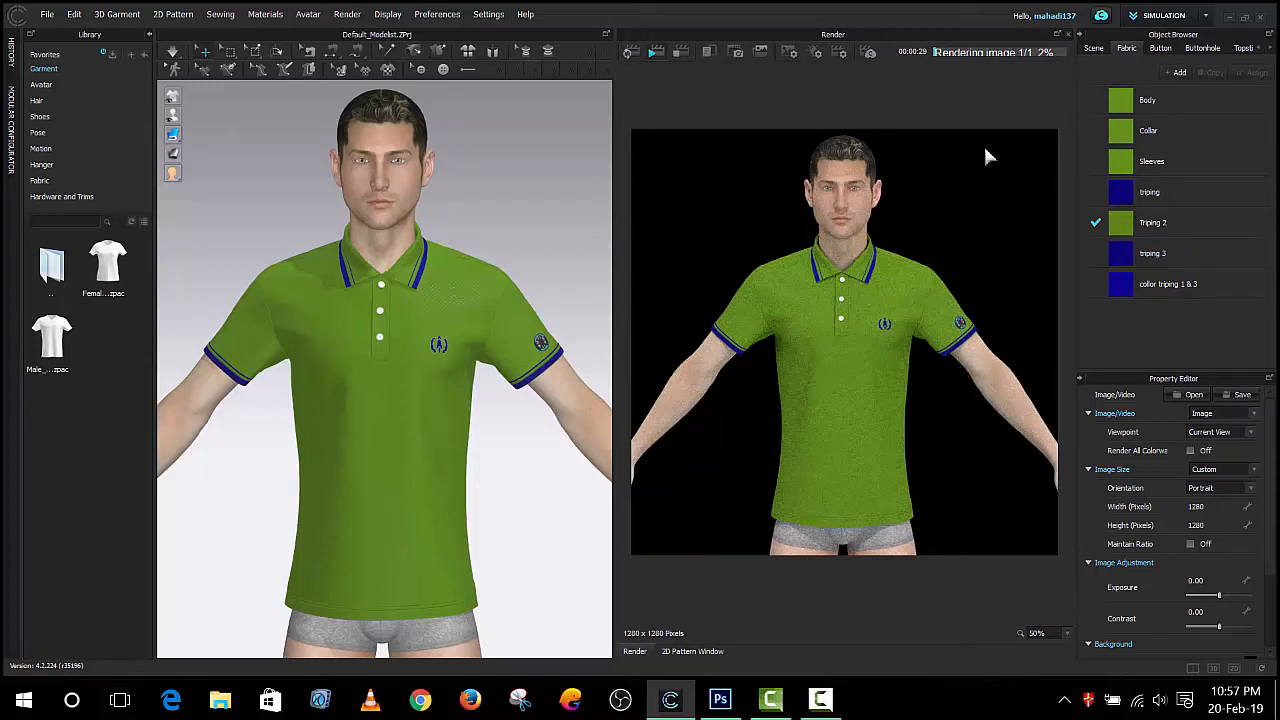
click(680, 55)
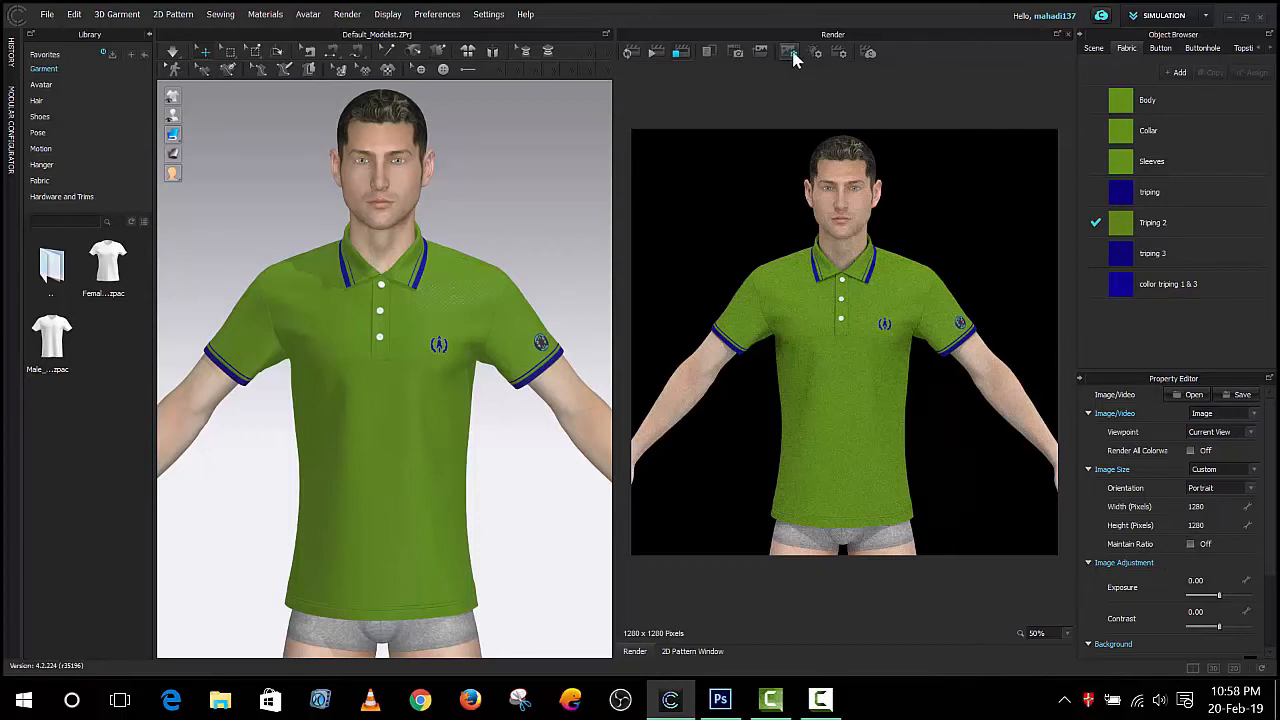
Examine the image/video, render engine and light settings, including the image size, background and save options
scroll(1220, 570, down, 1)
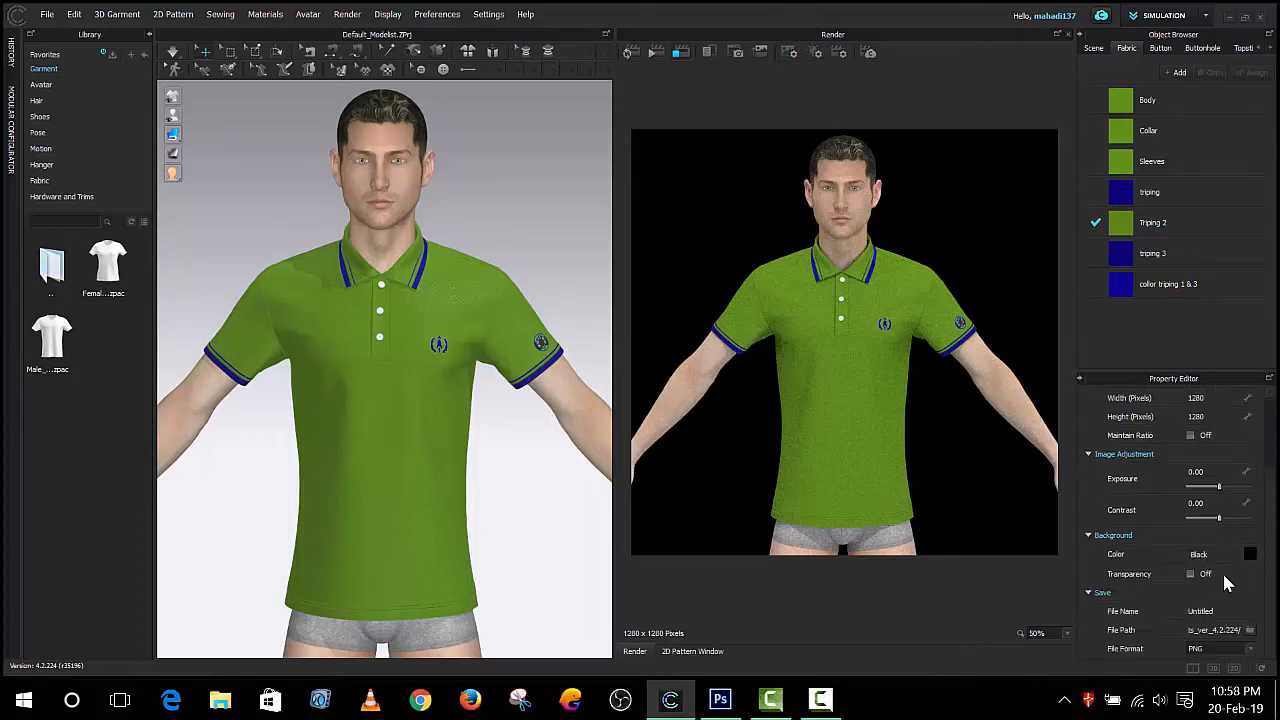
scroll(1222, 555, up, 1)
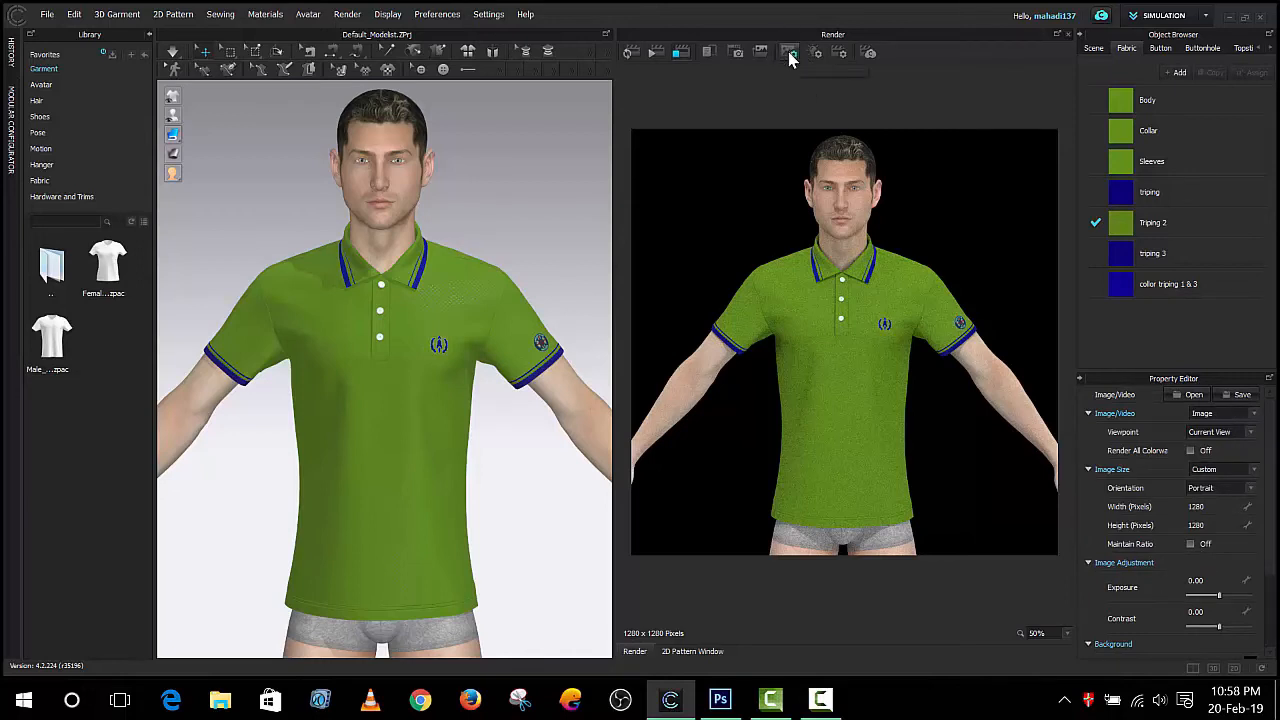
click(842, 60)
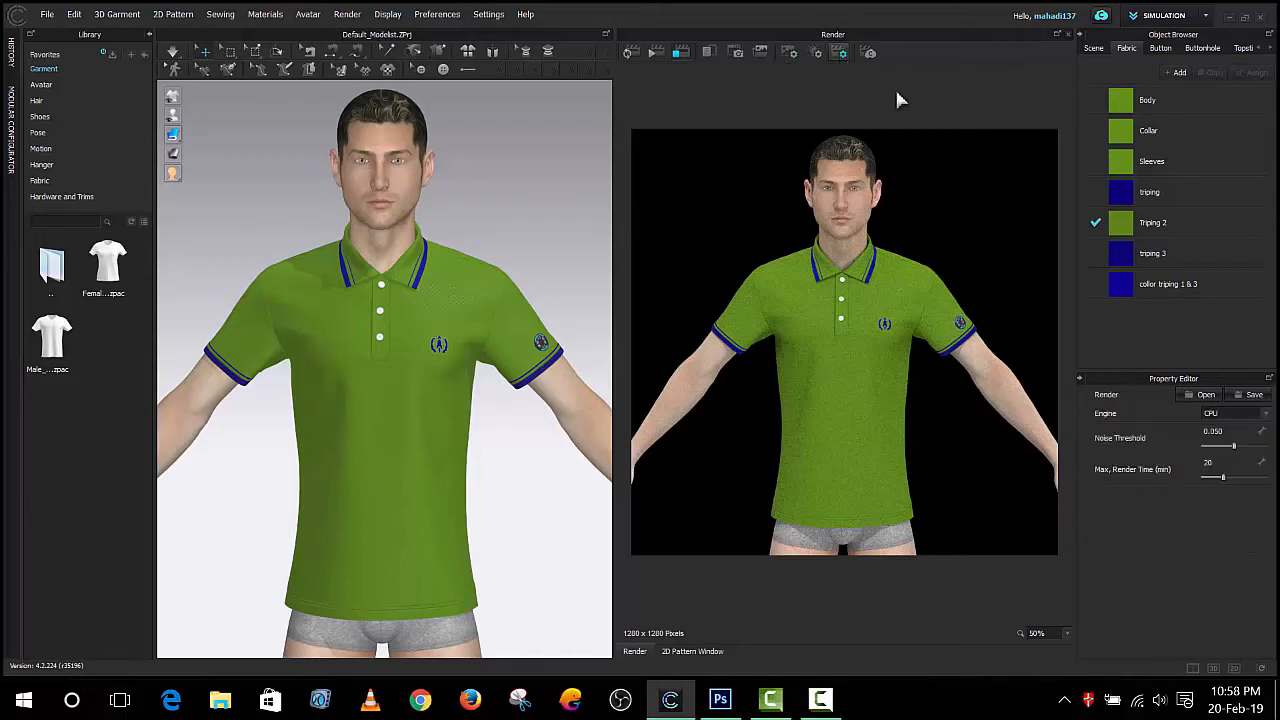
click(814, 54)
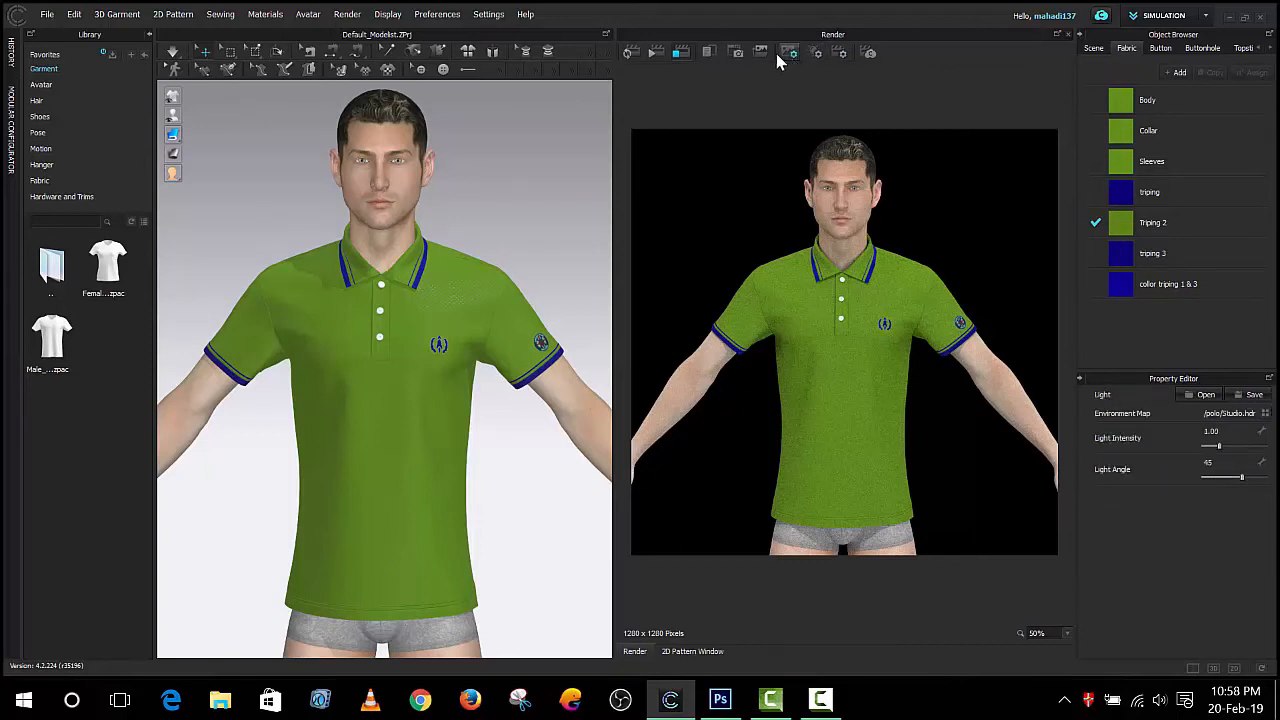
click(789, 53)
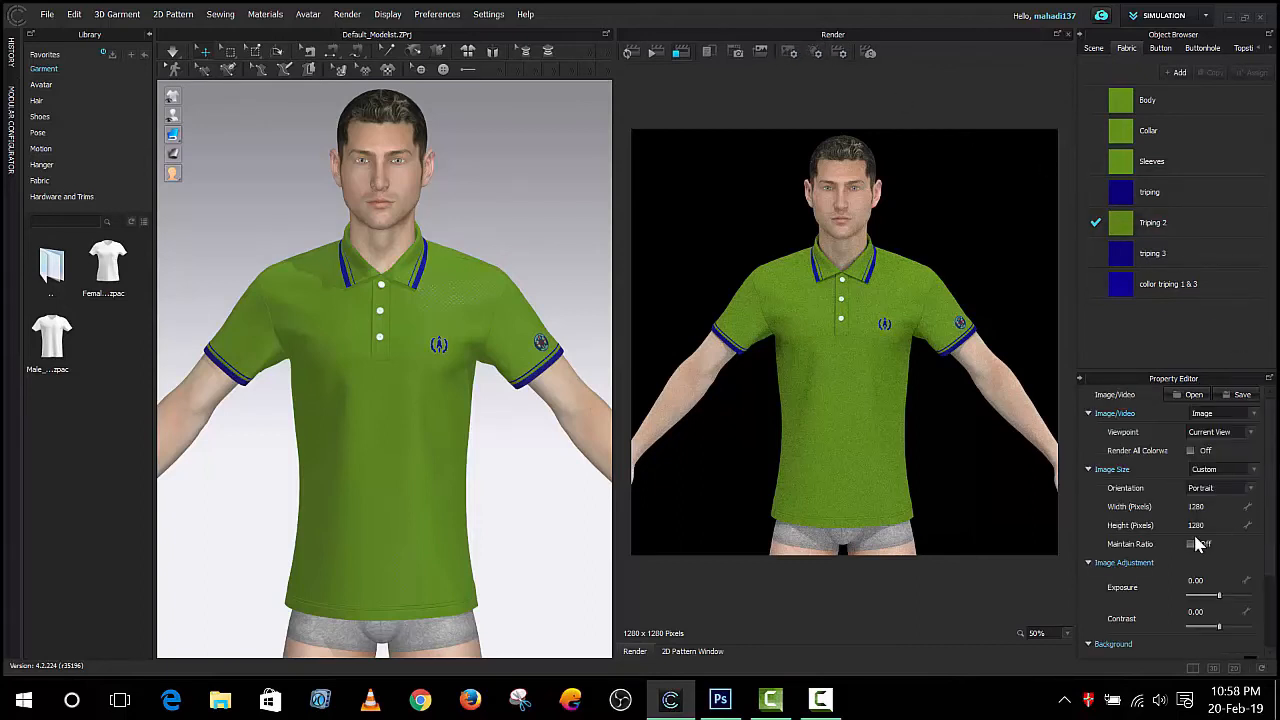
scroll(1249, 560, down, 2)
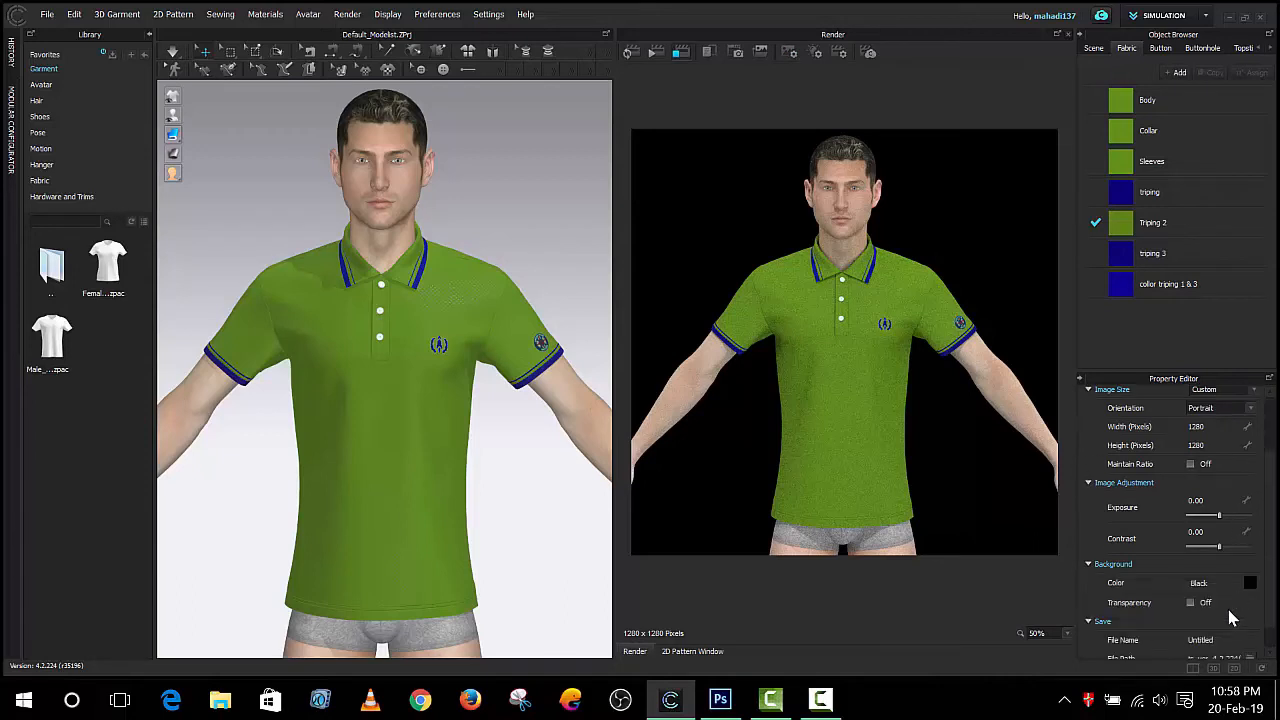
scroll(1228, 612, down, 1)
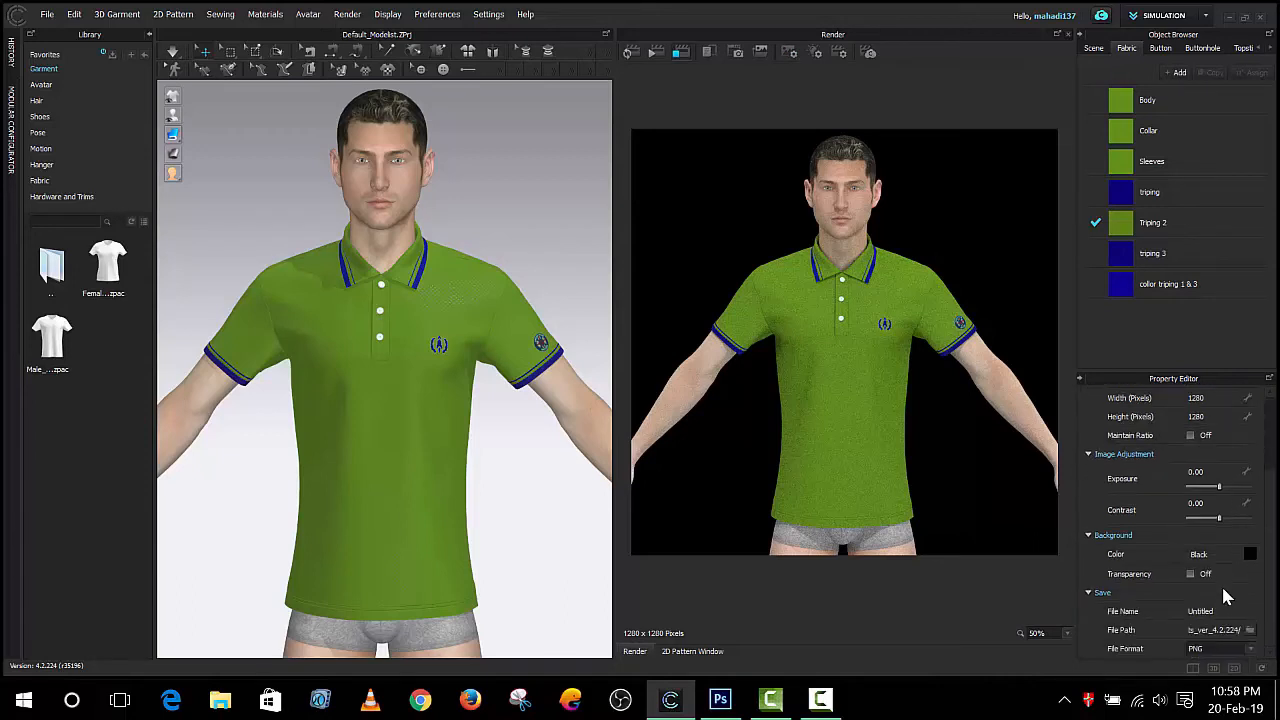
scroll(1224, 573, up, 4)
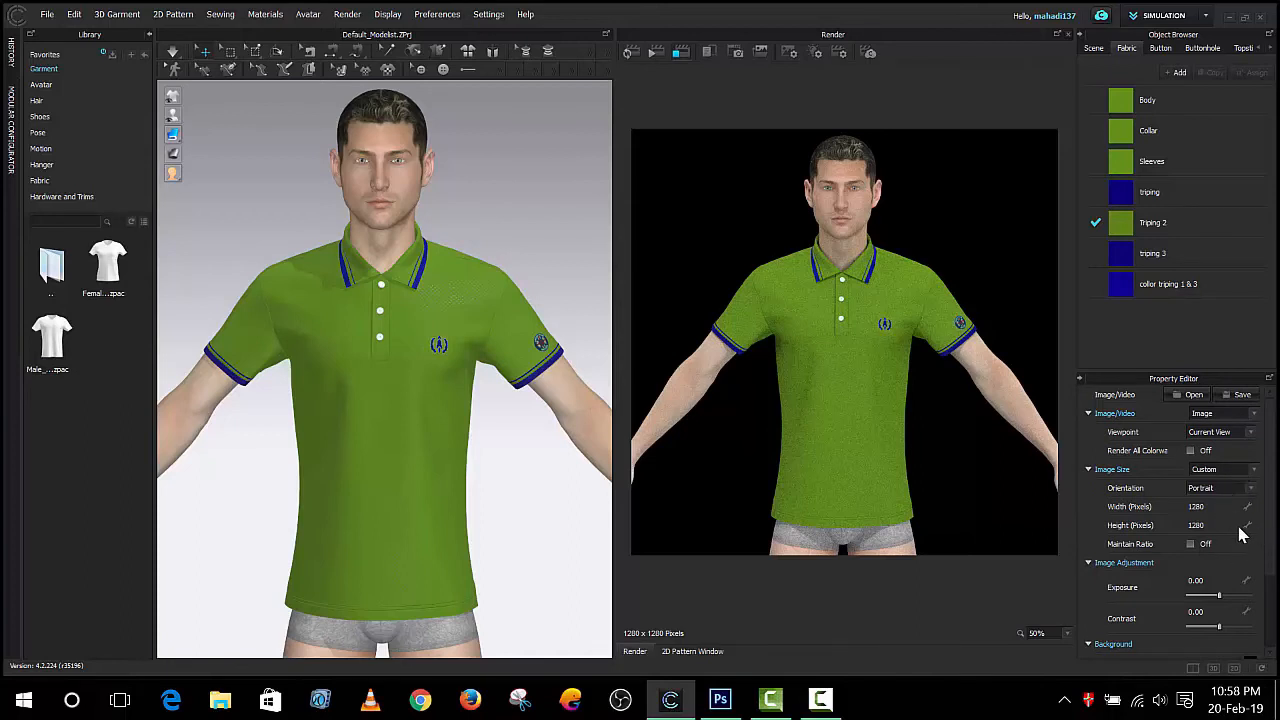
Lower the render image height to 1278 pixels and check the save, render and light settings again
click(1247, 526)
scroll(1207, 545, down, 3)
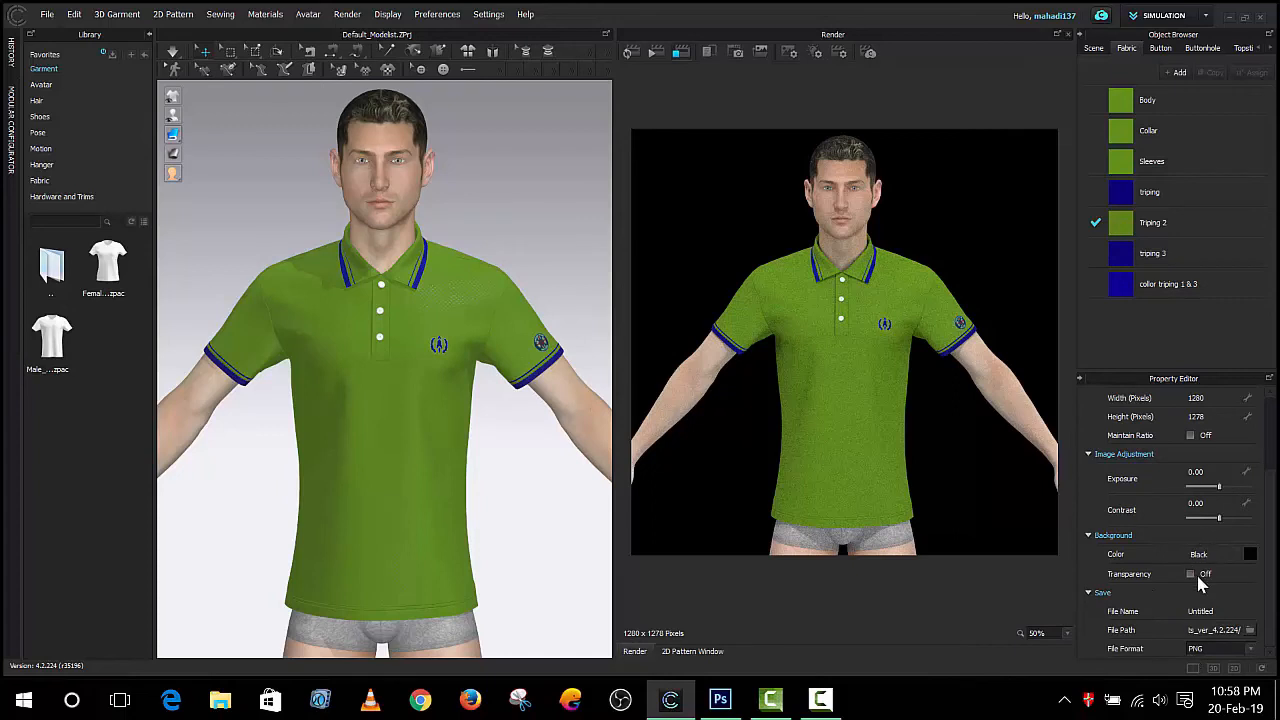
scroll(1196, 572, up, 3)
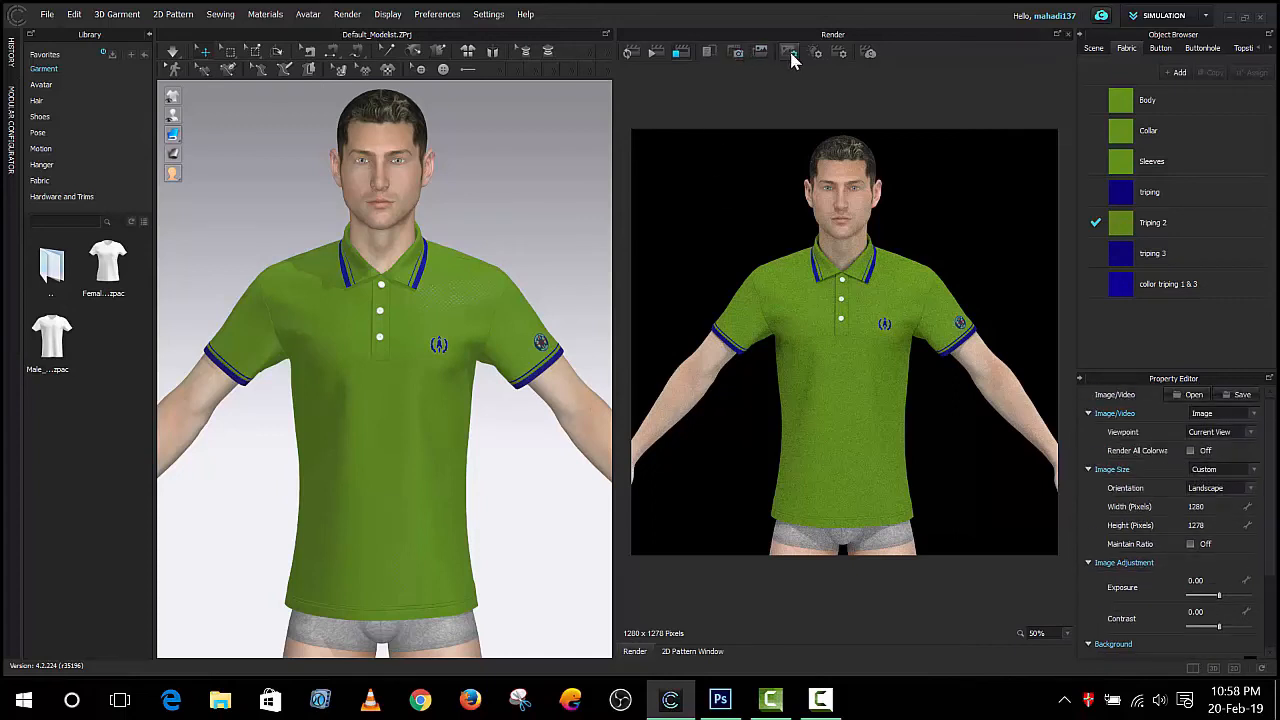
click(838, 52)
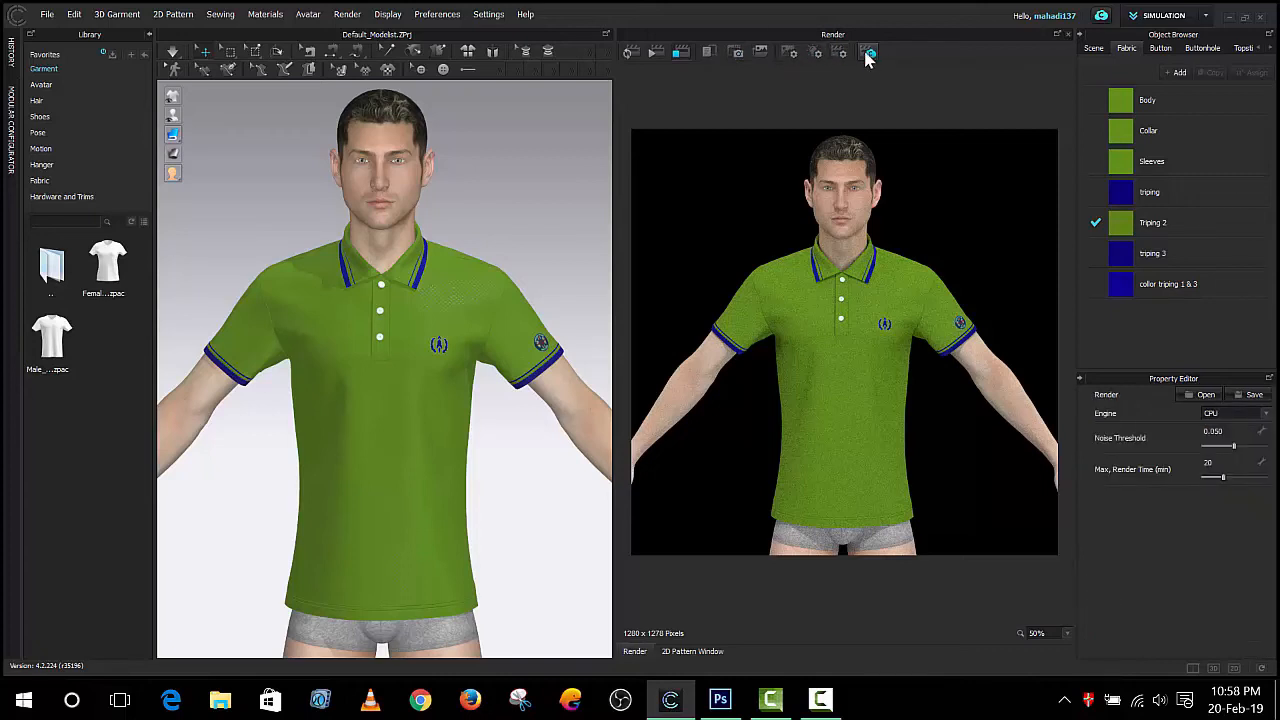
click(815, 53)
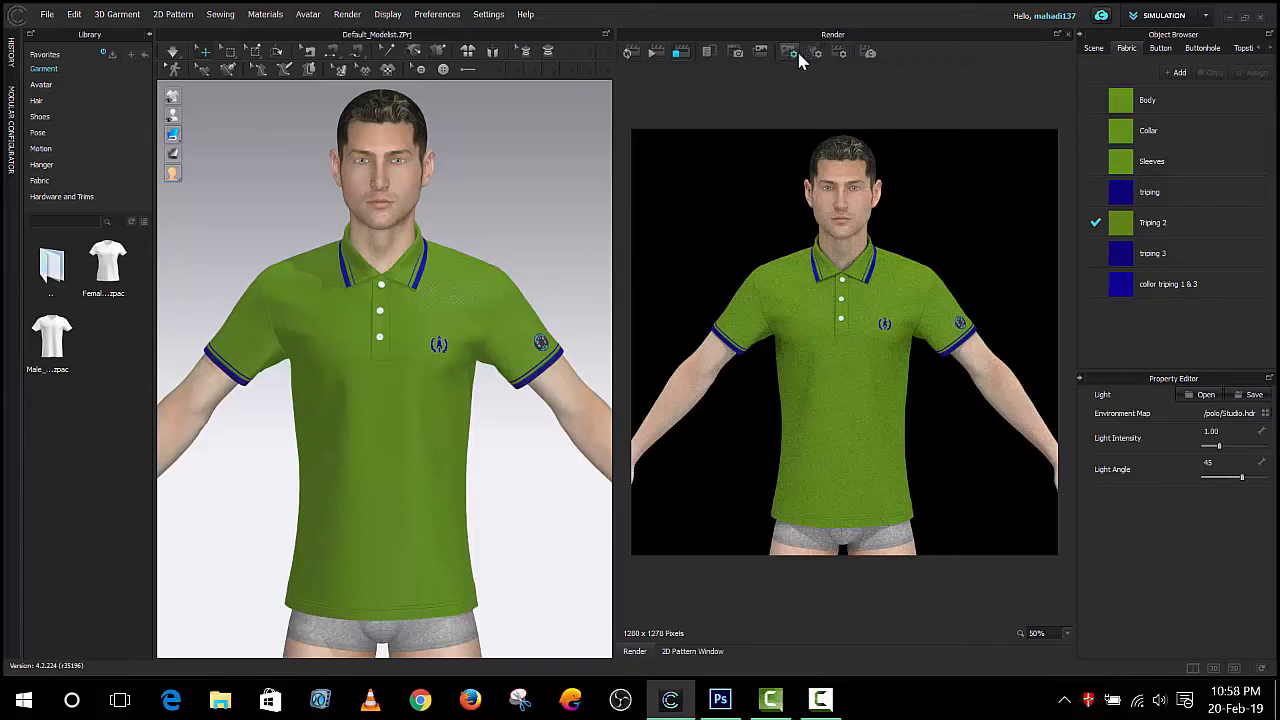
click(795, 57)
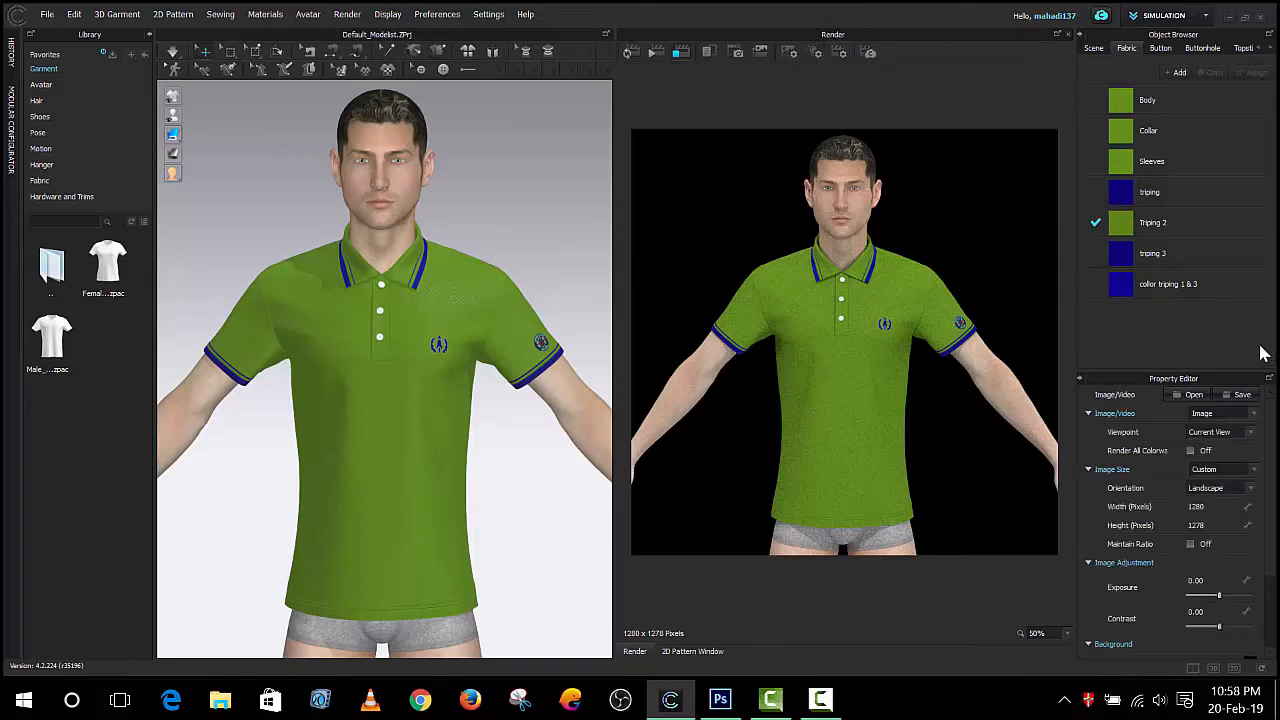
Compare the 720 x 576 and 1920 x 1080 image size presets for the render, and settle on 1280 x 720
click(1234, 470)
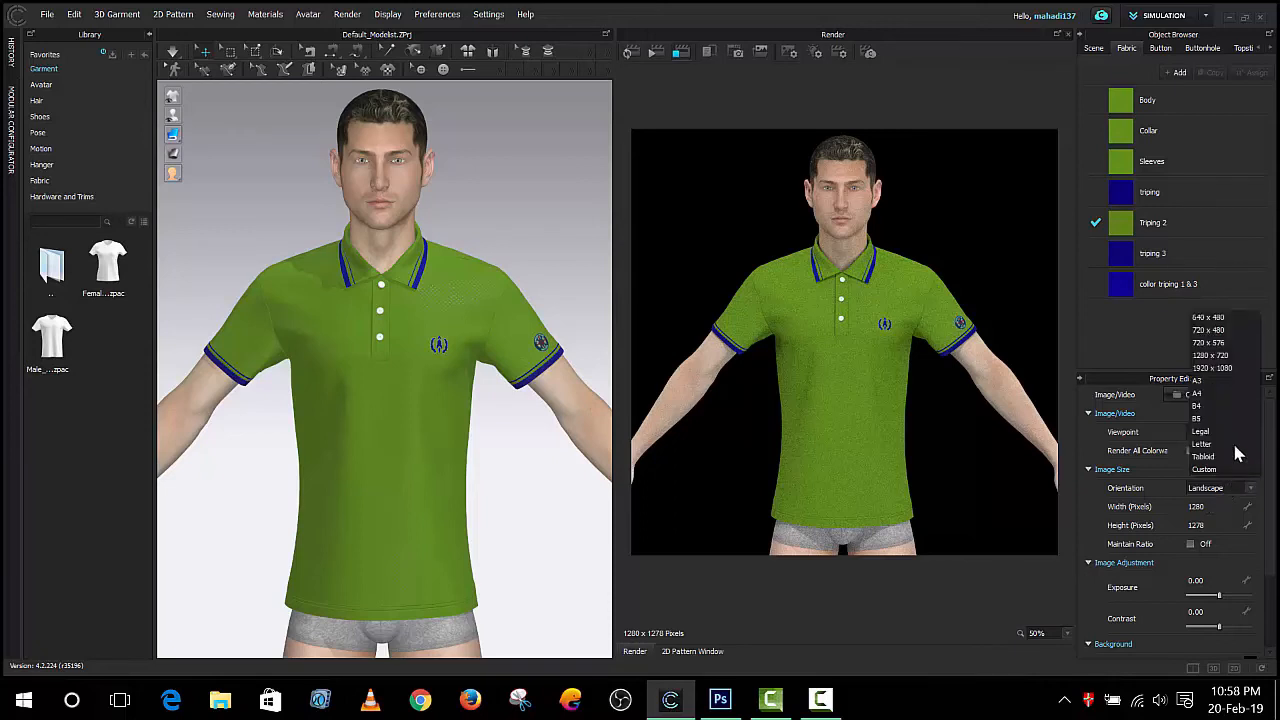
click(1243, 356)
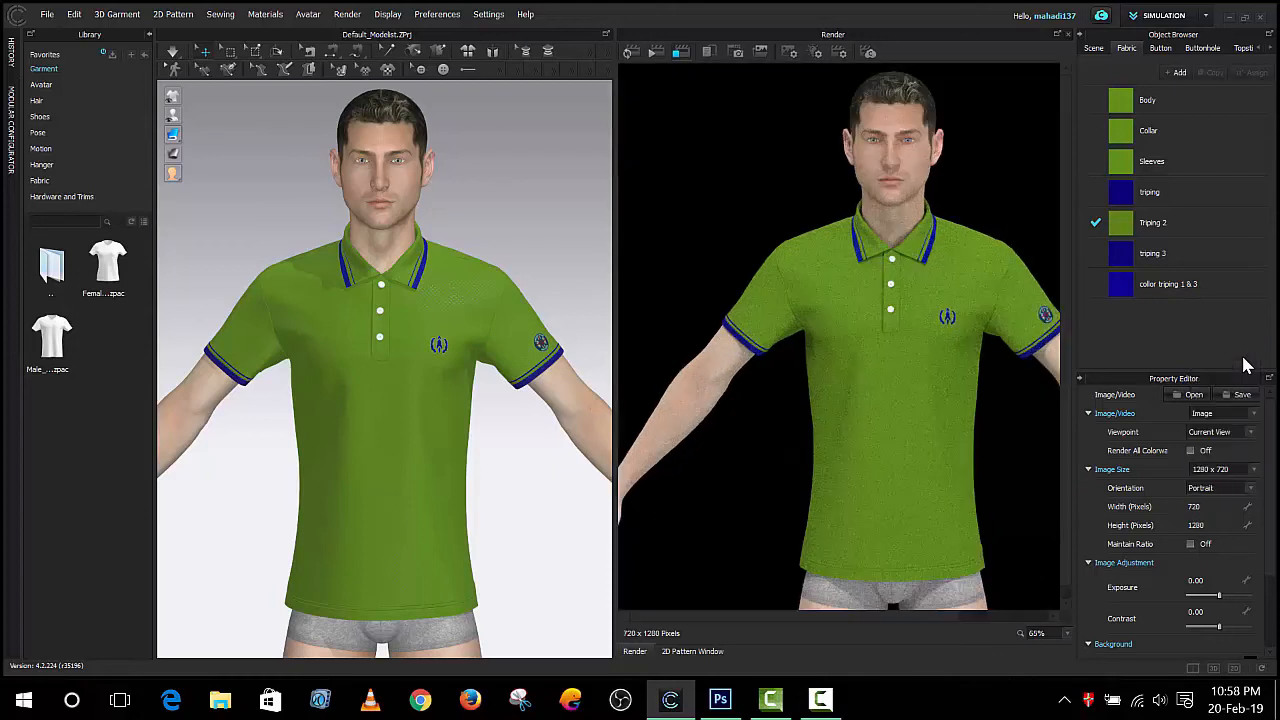
click(1245, 470)
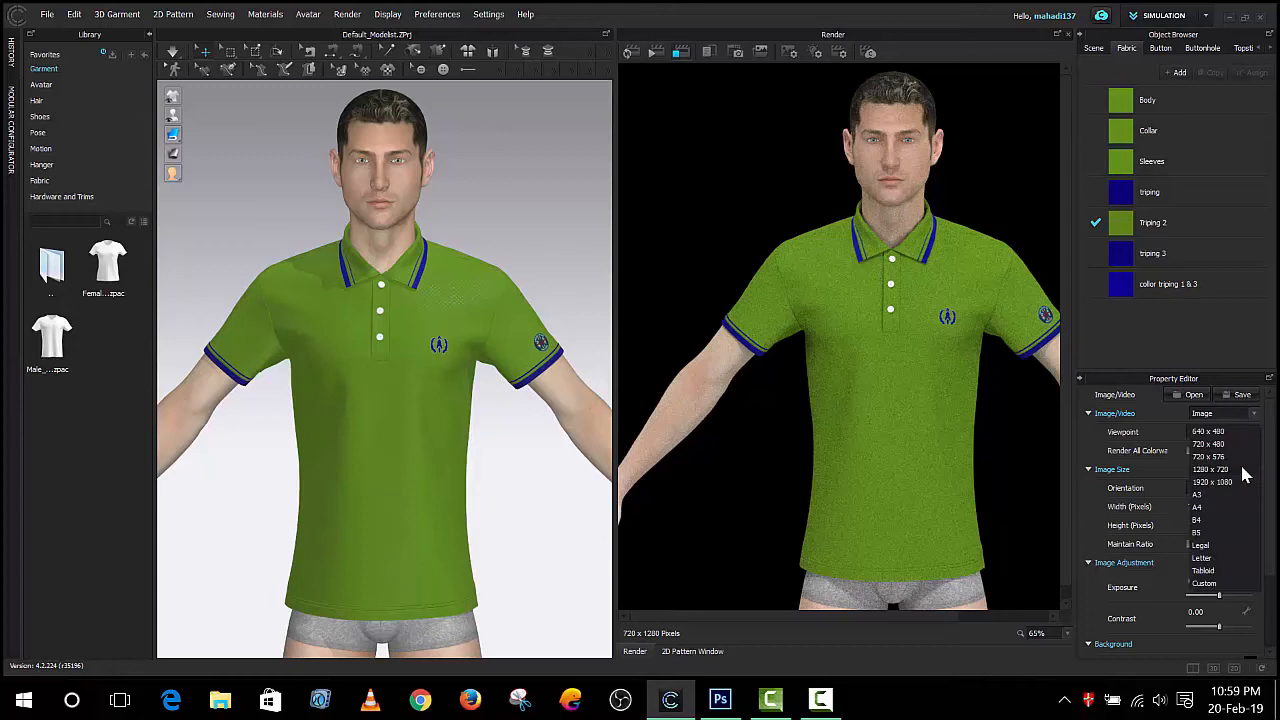
click(1245, 457)
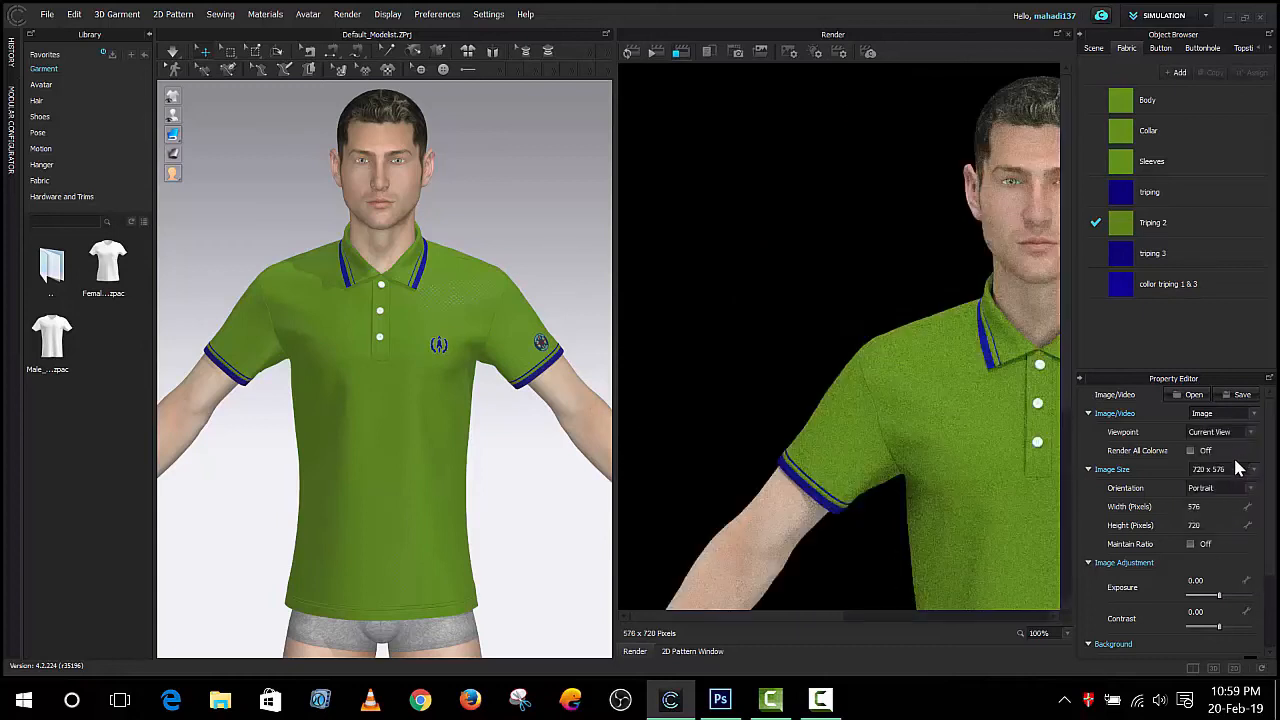
click(1238, 470)
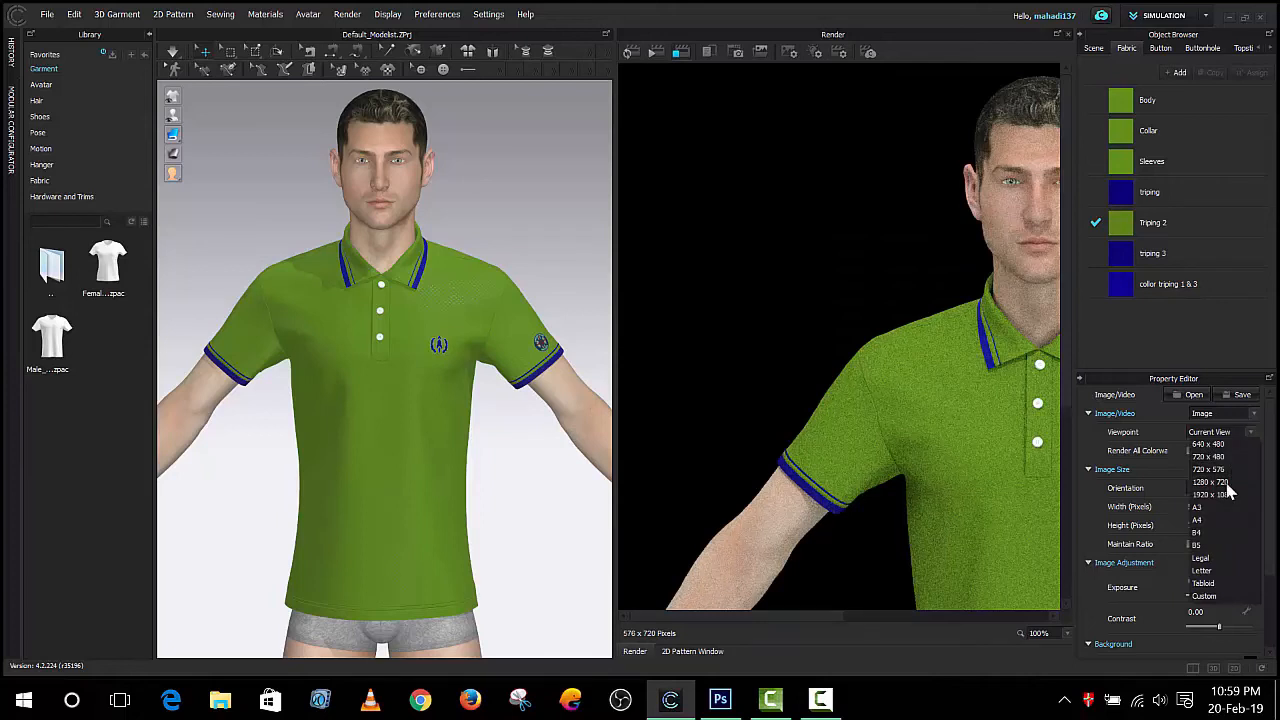
click(1229, 486)
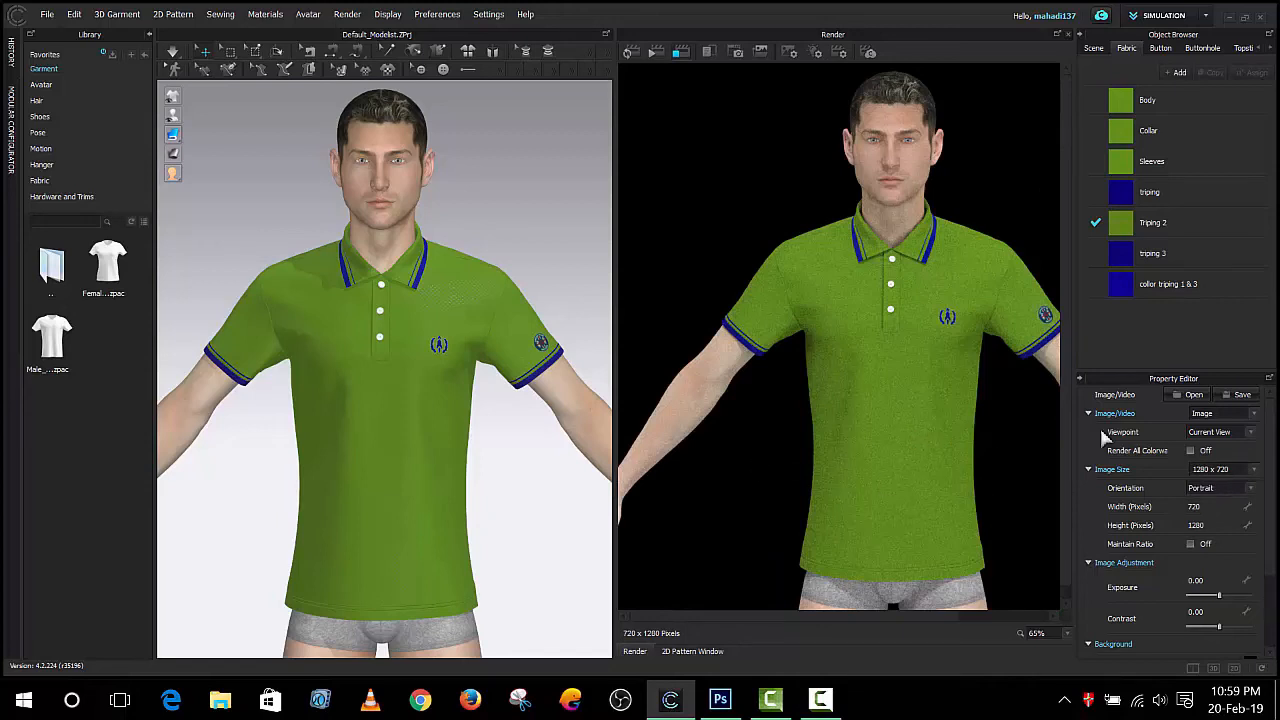
click(1240, 470)
click(1214, 476)
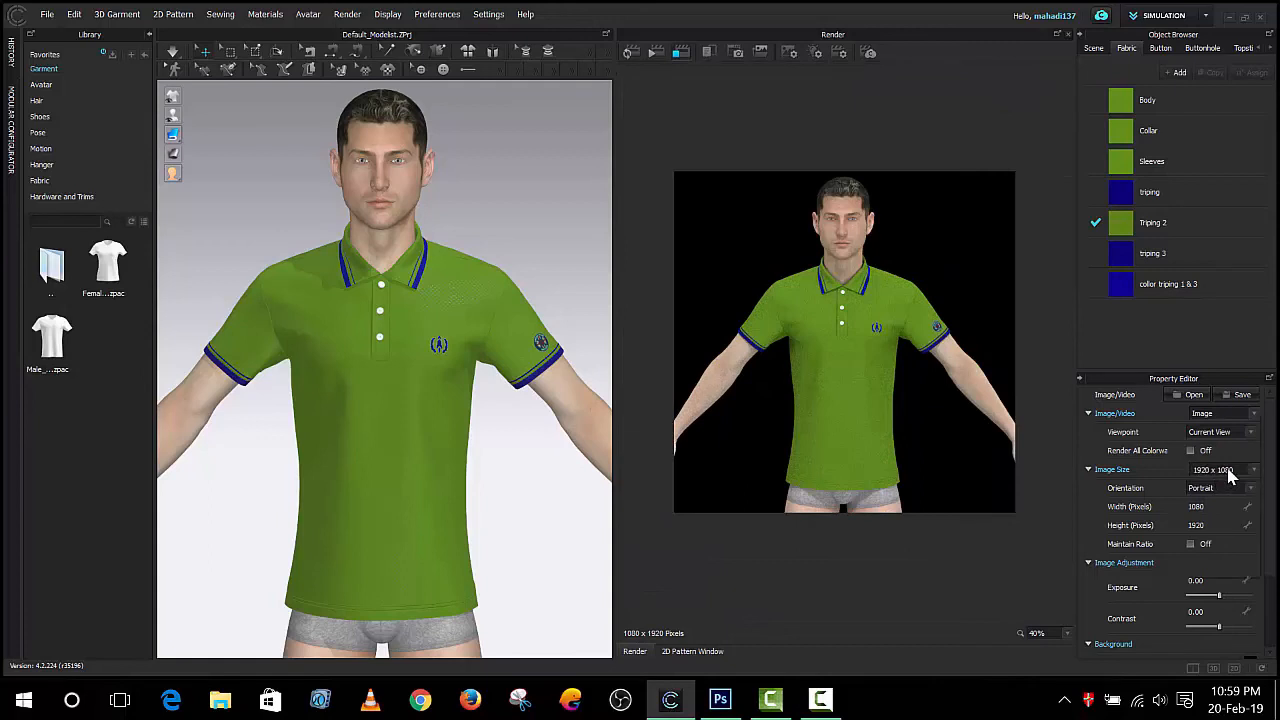
click(1230, 468)
click(1230, 457)
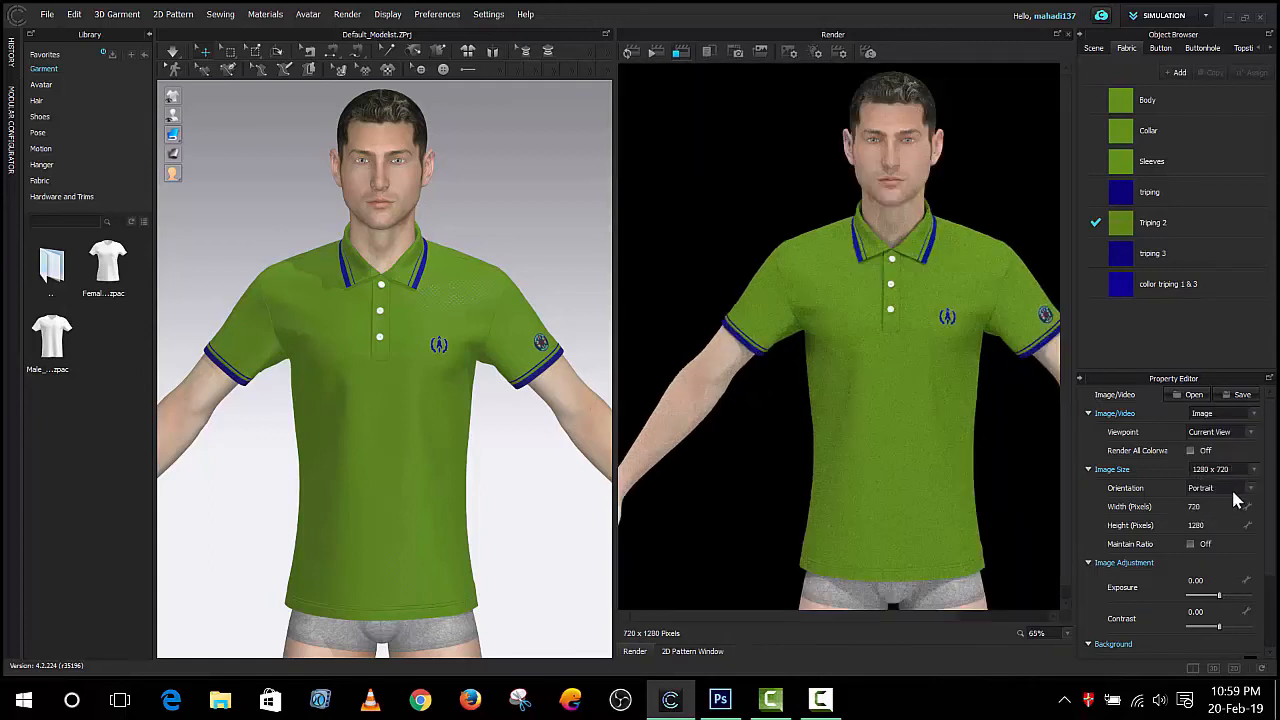
Set the render image width to 1280 pixels for a square output
click(1226, 508)
text(128)
key(Return)
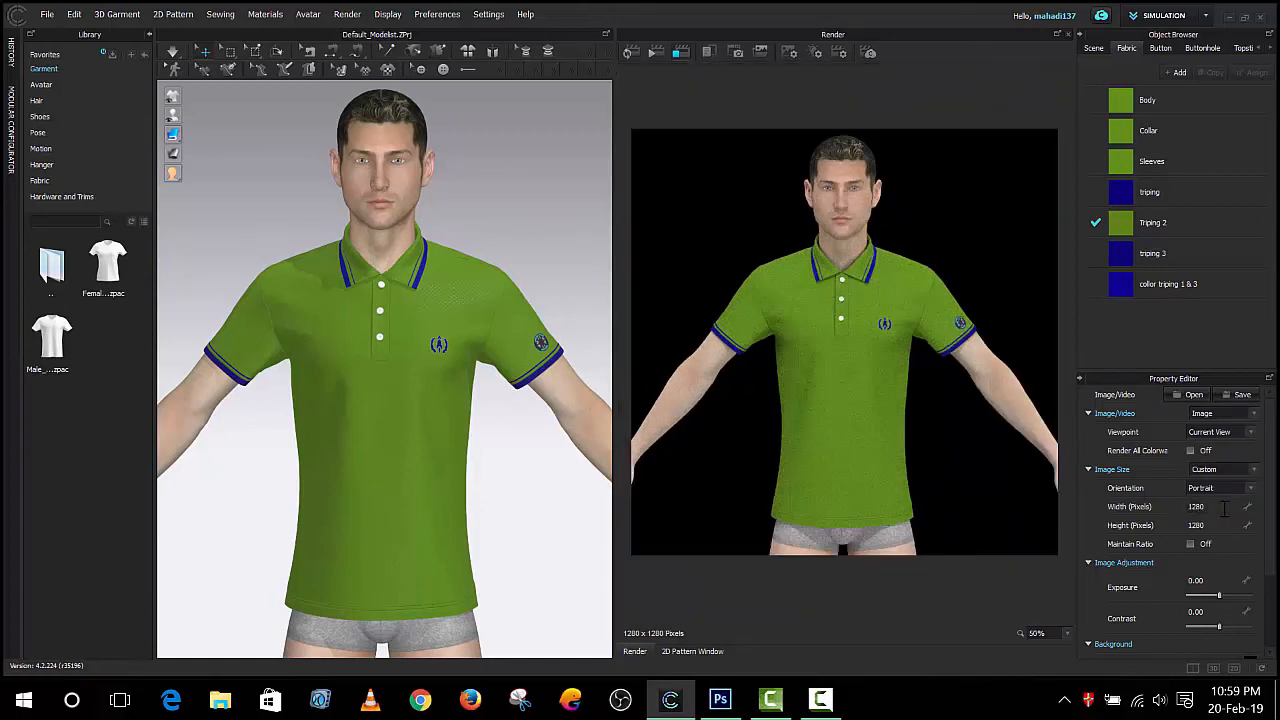